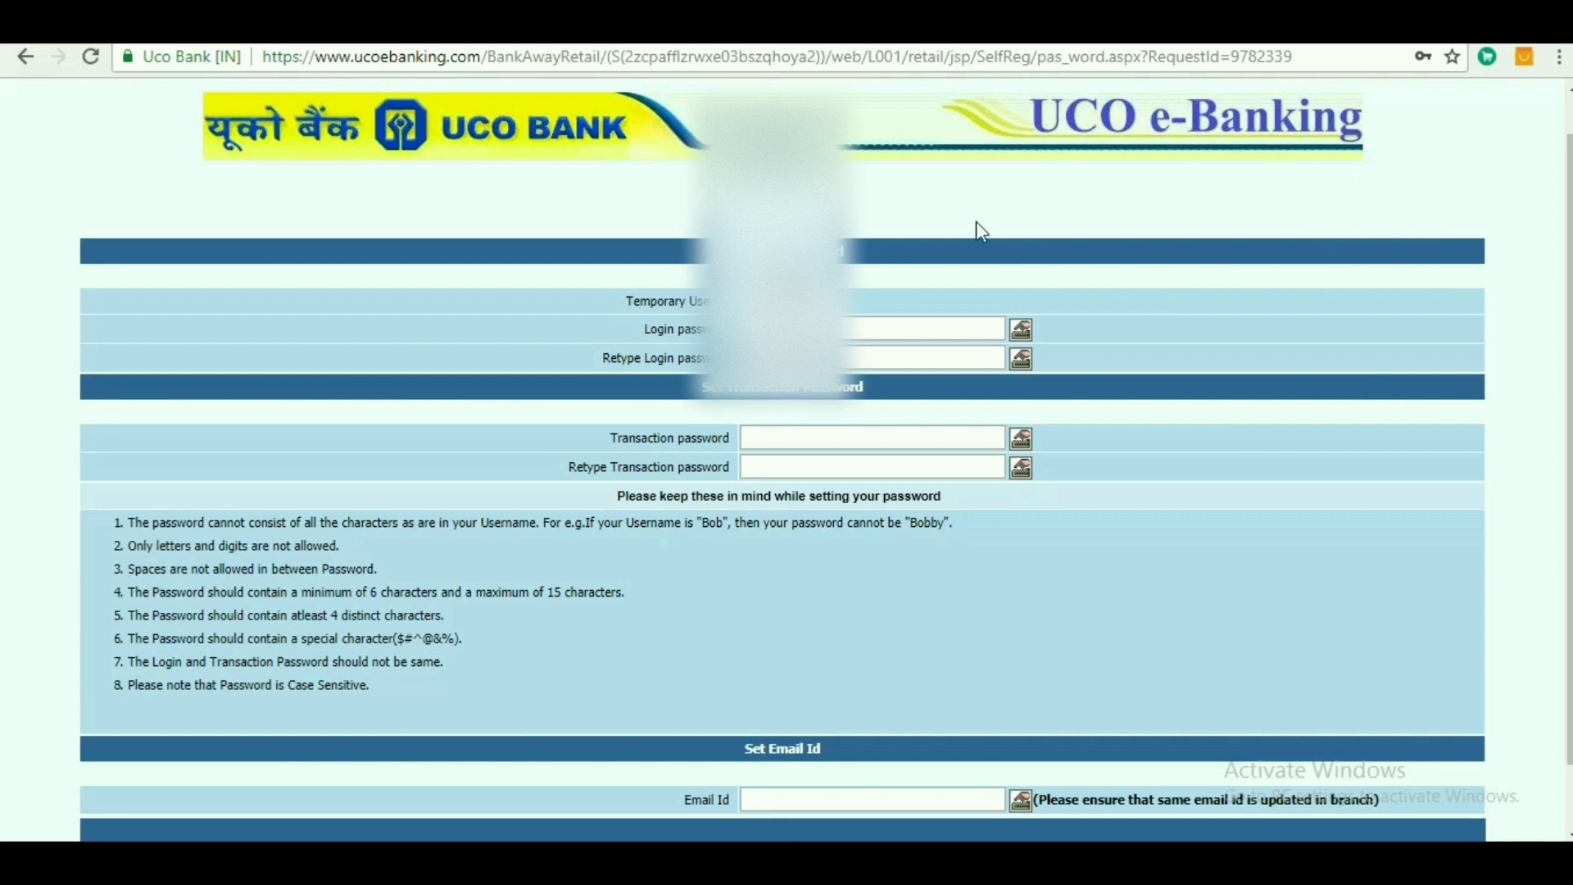
- Set the login password and a transaction password on the registration form, retyping each for confirmation
click(849, 328)
click(775, 437)
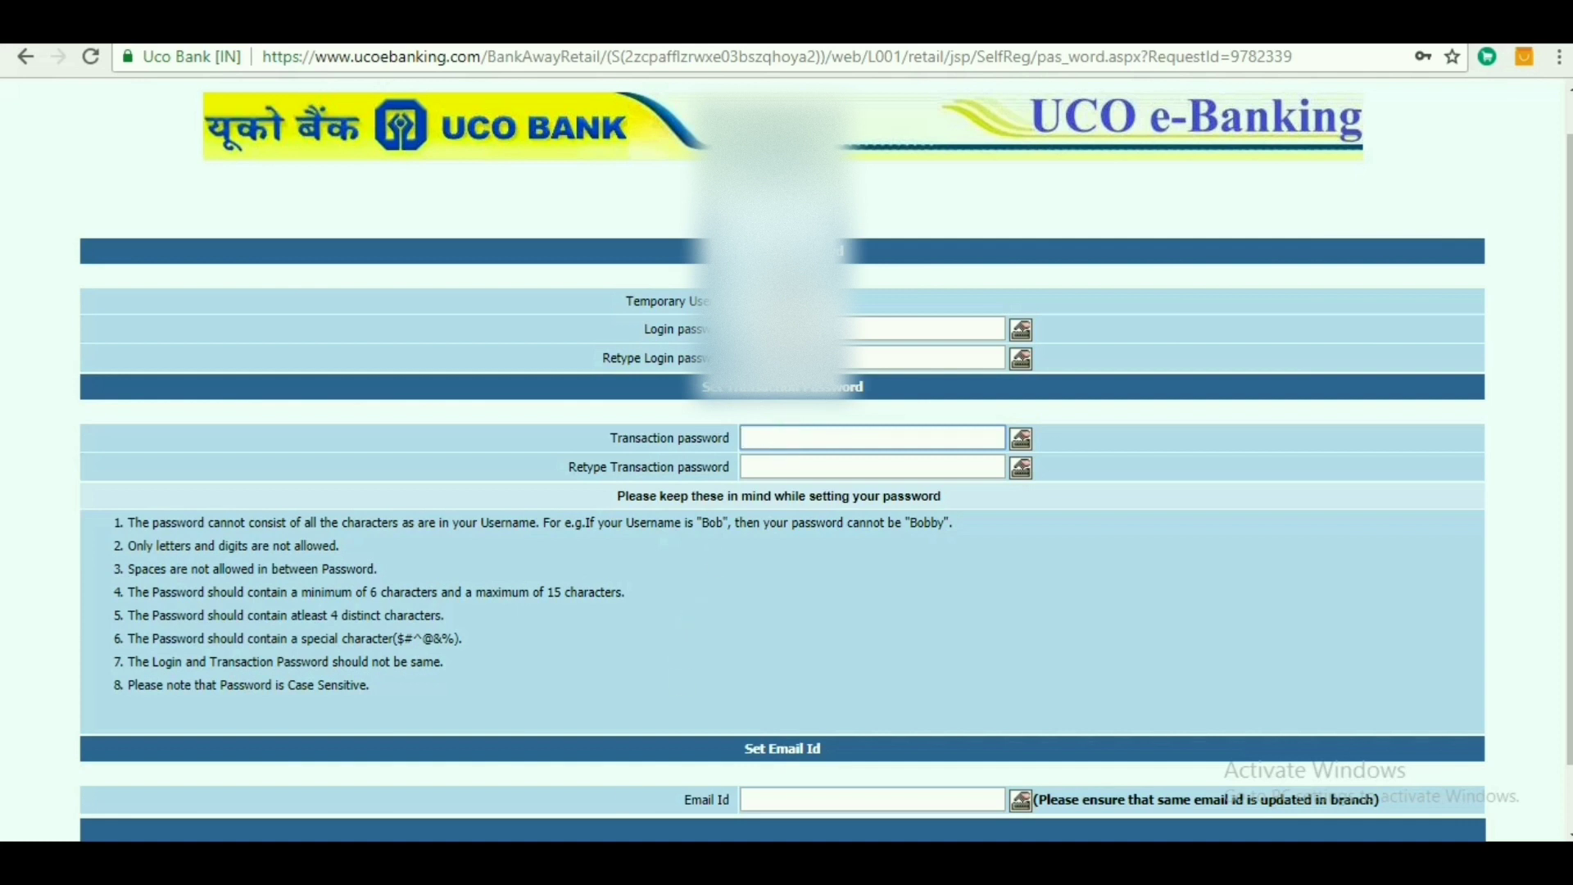
click(768, 436)
text(********)
click(778, 467)
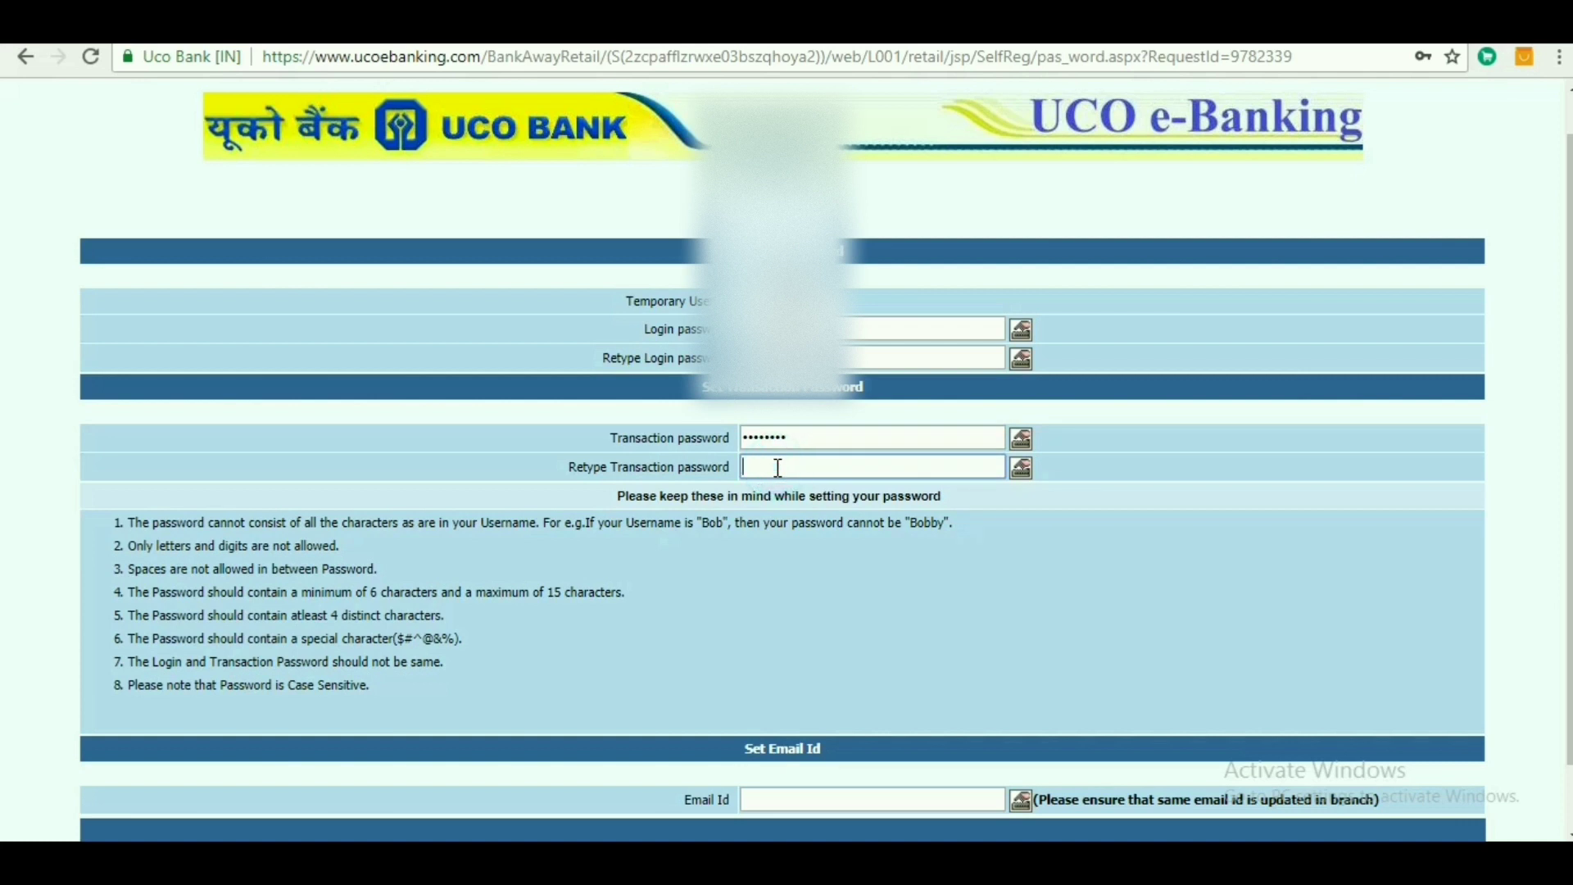
text(********)
- Fill in the account holder's e-mail address and complete the registration, exiting the confirmation page without saving the password
click(959, 800)
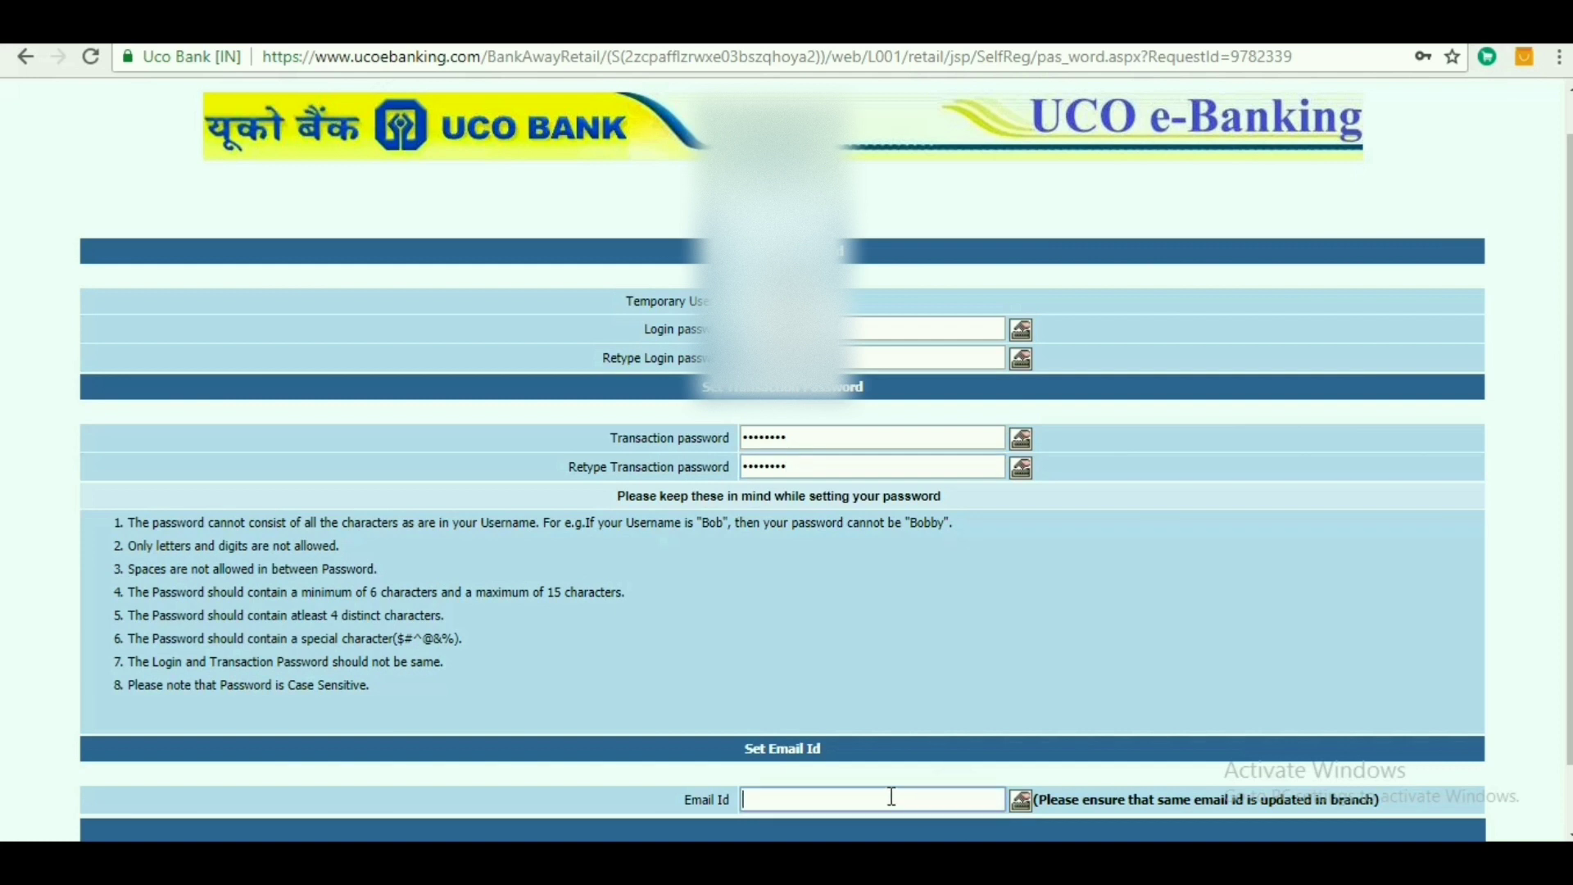
text(dine)
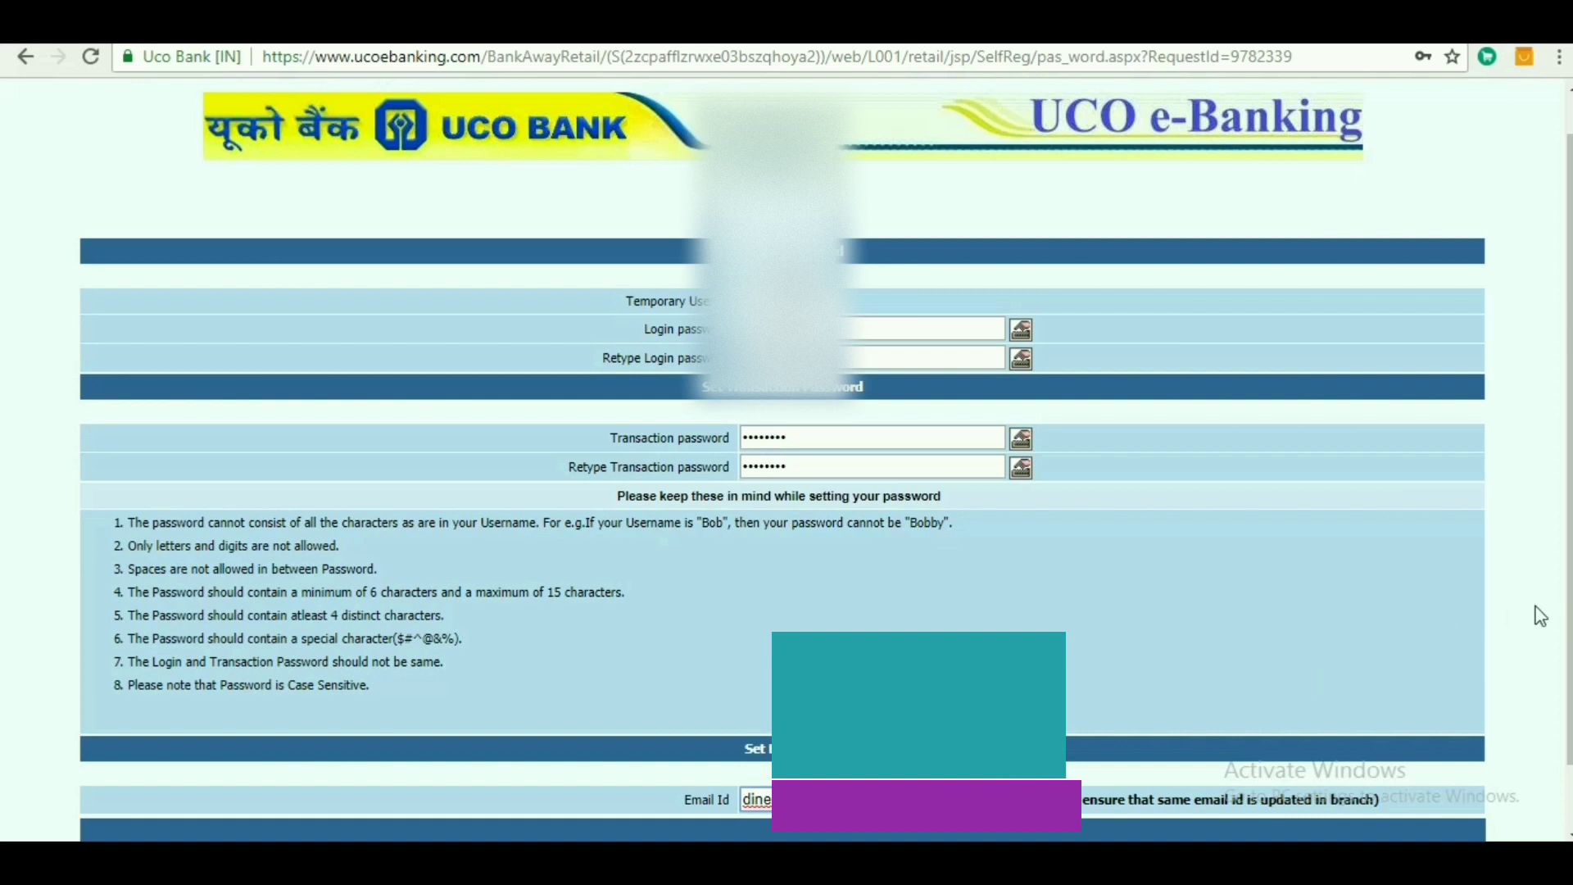
scroll(782, 459, down, 1)
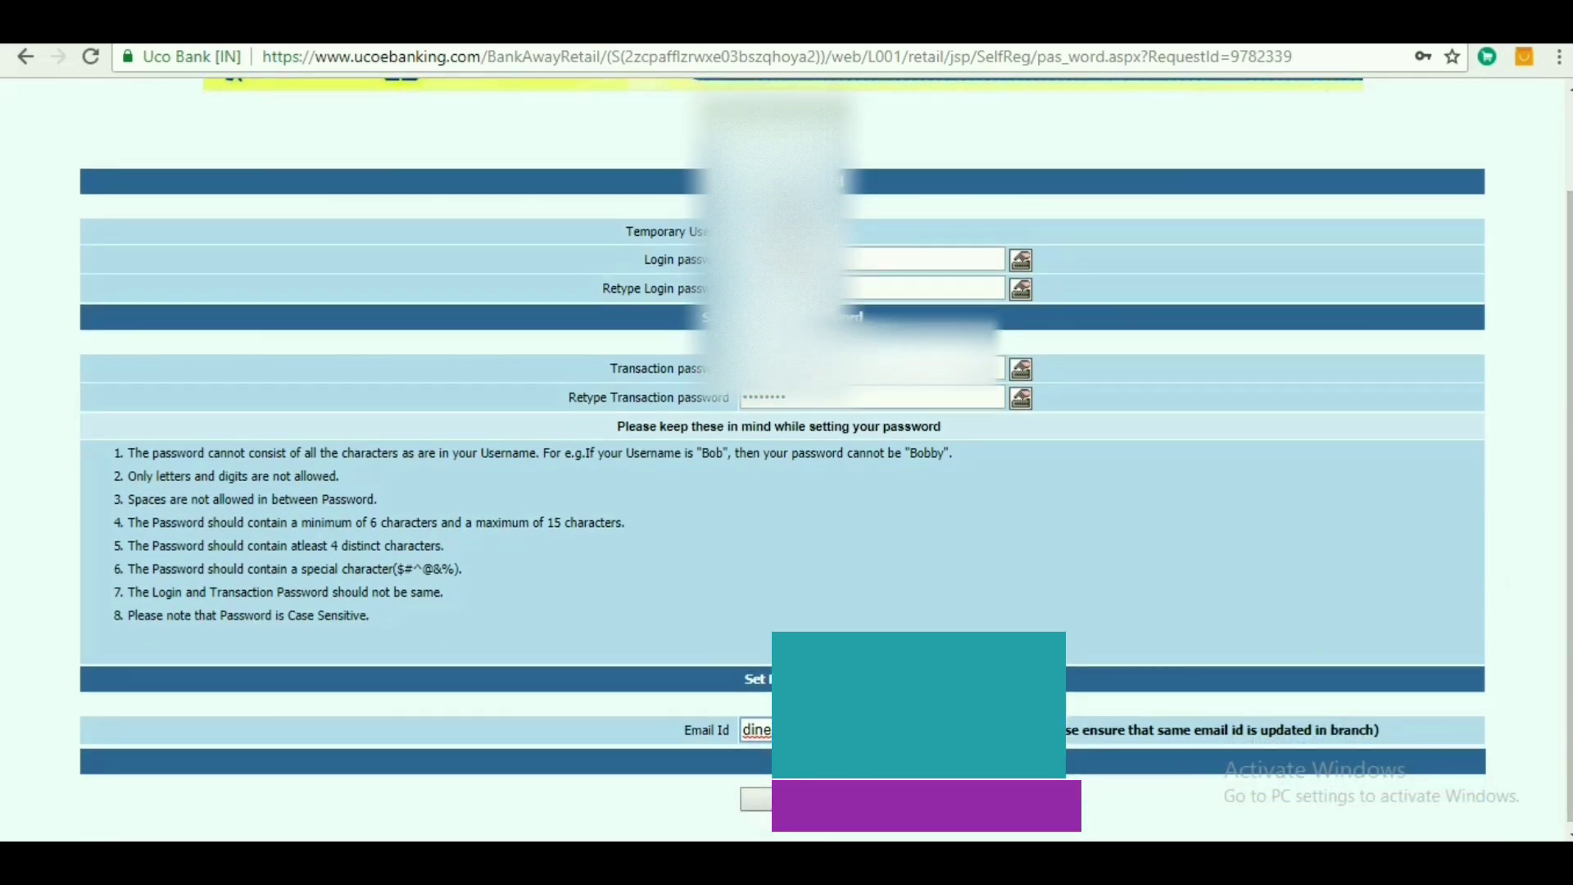
click(783, 801)
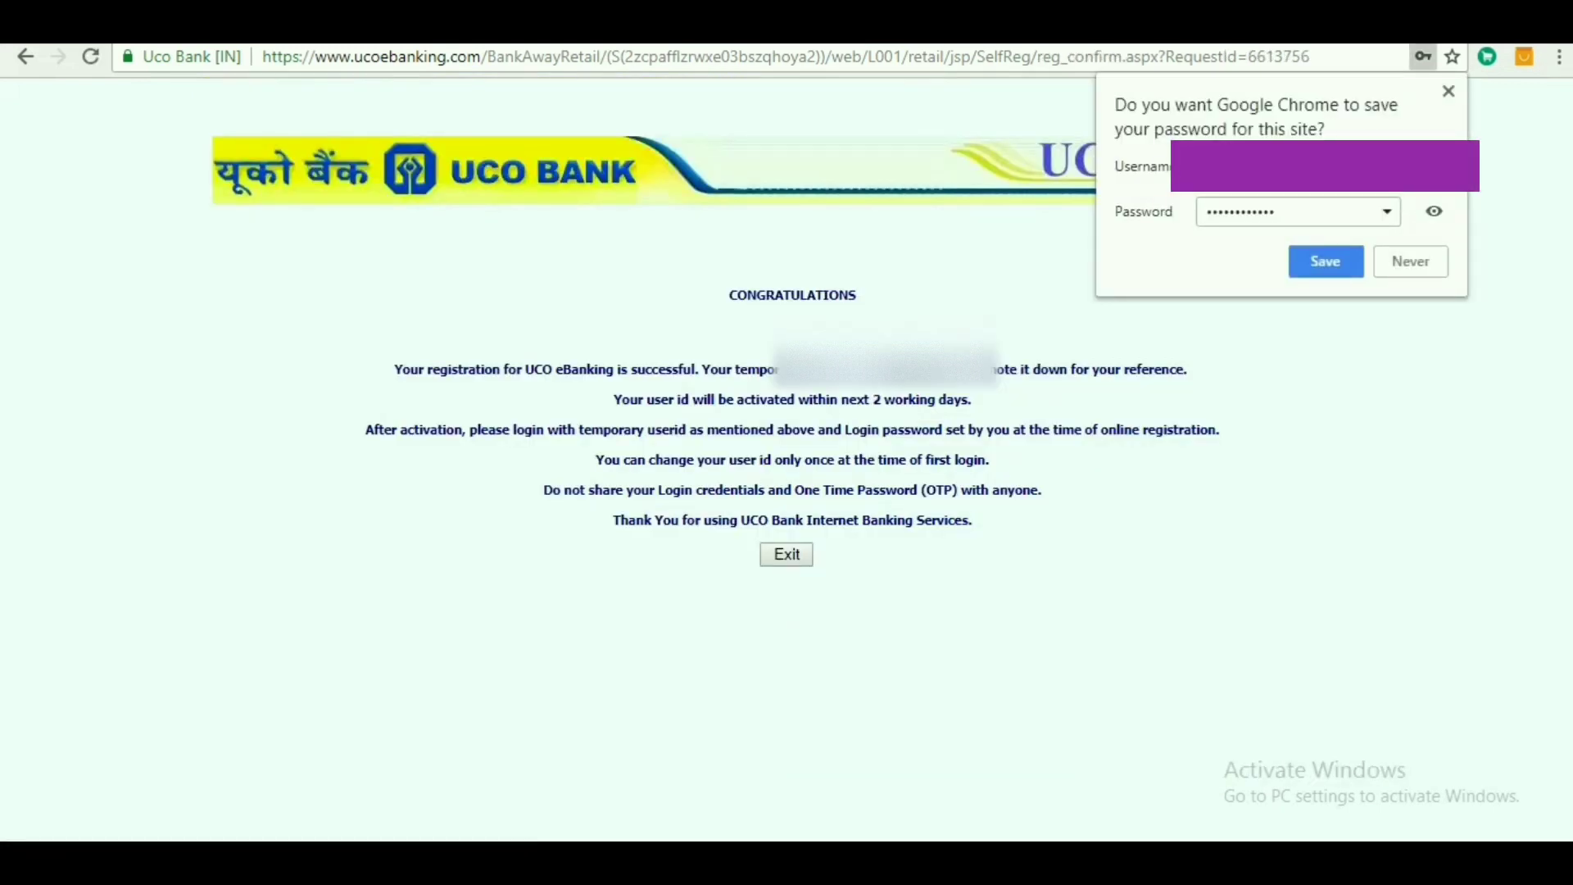
click(1448, 91)
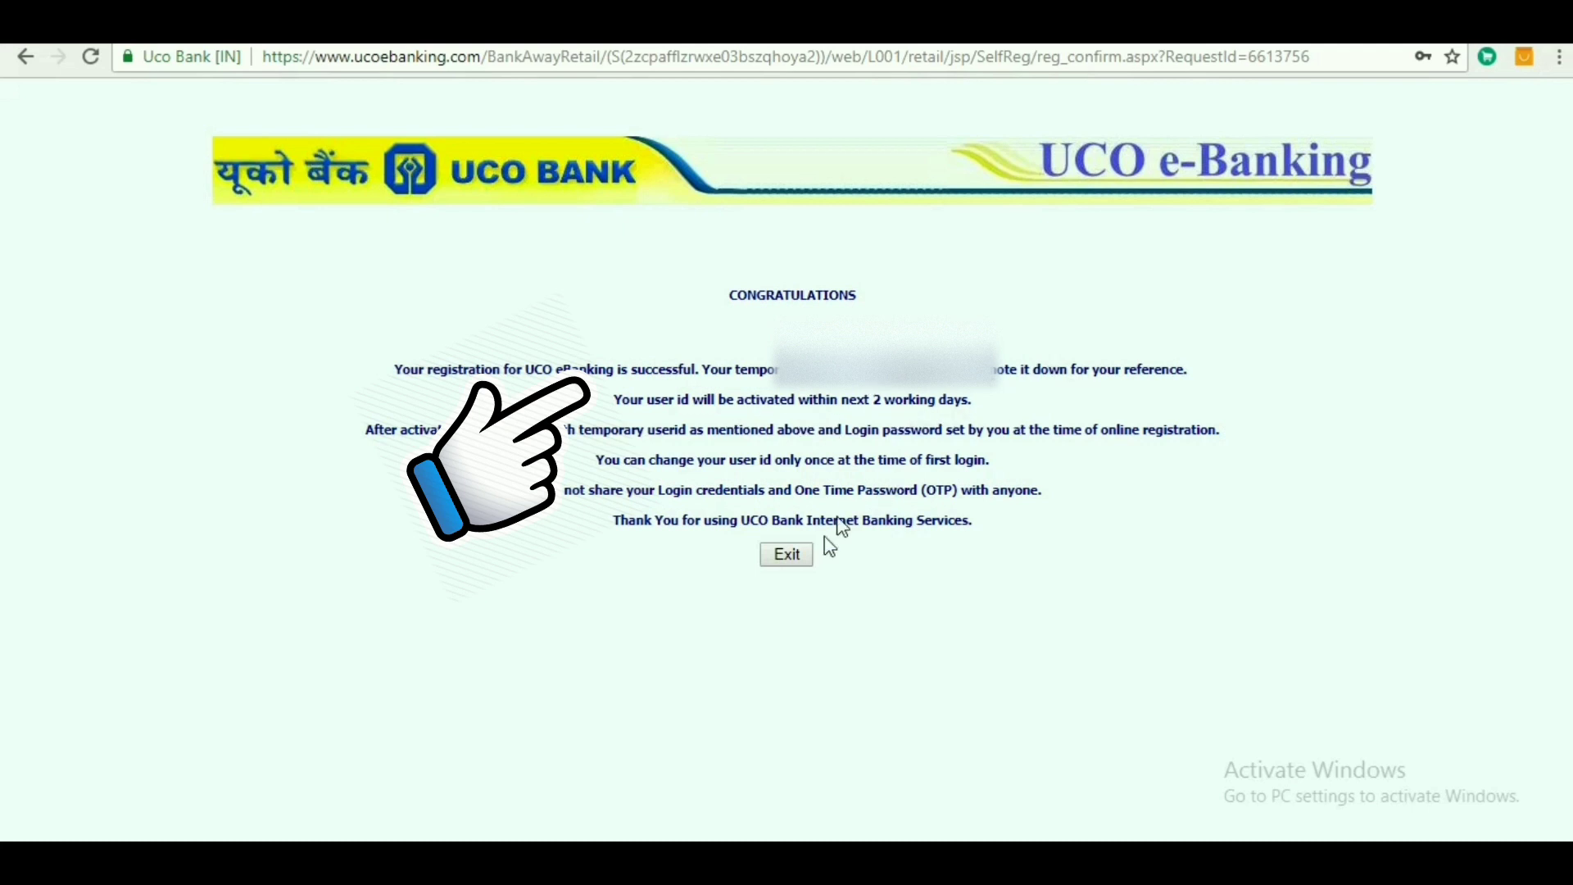
click(787, 560)
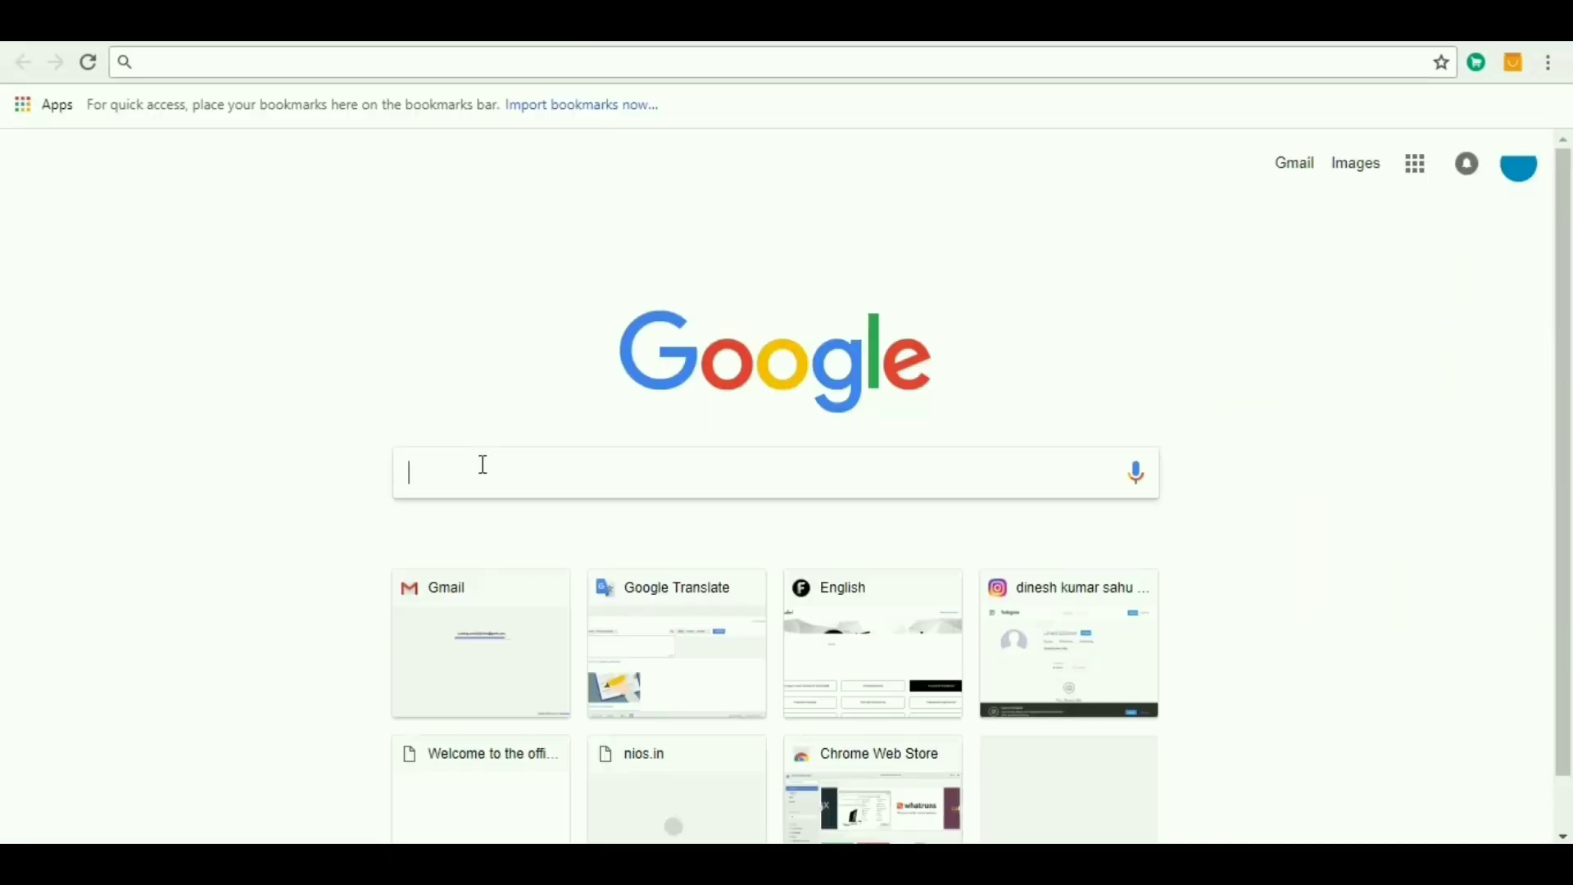
- Search Google for "uco net banking" and open the "Retail Users - UCO Bank" result
text(UV)
key(BackSpace)
text(C)
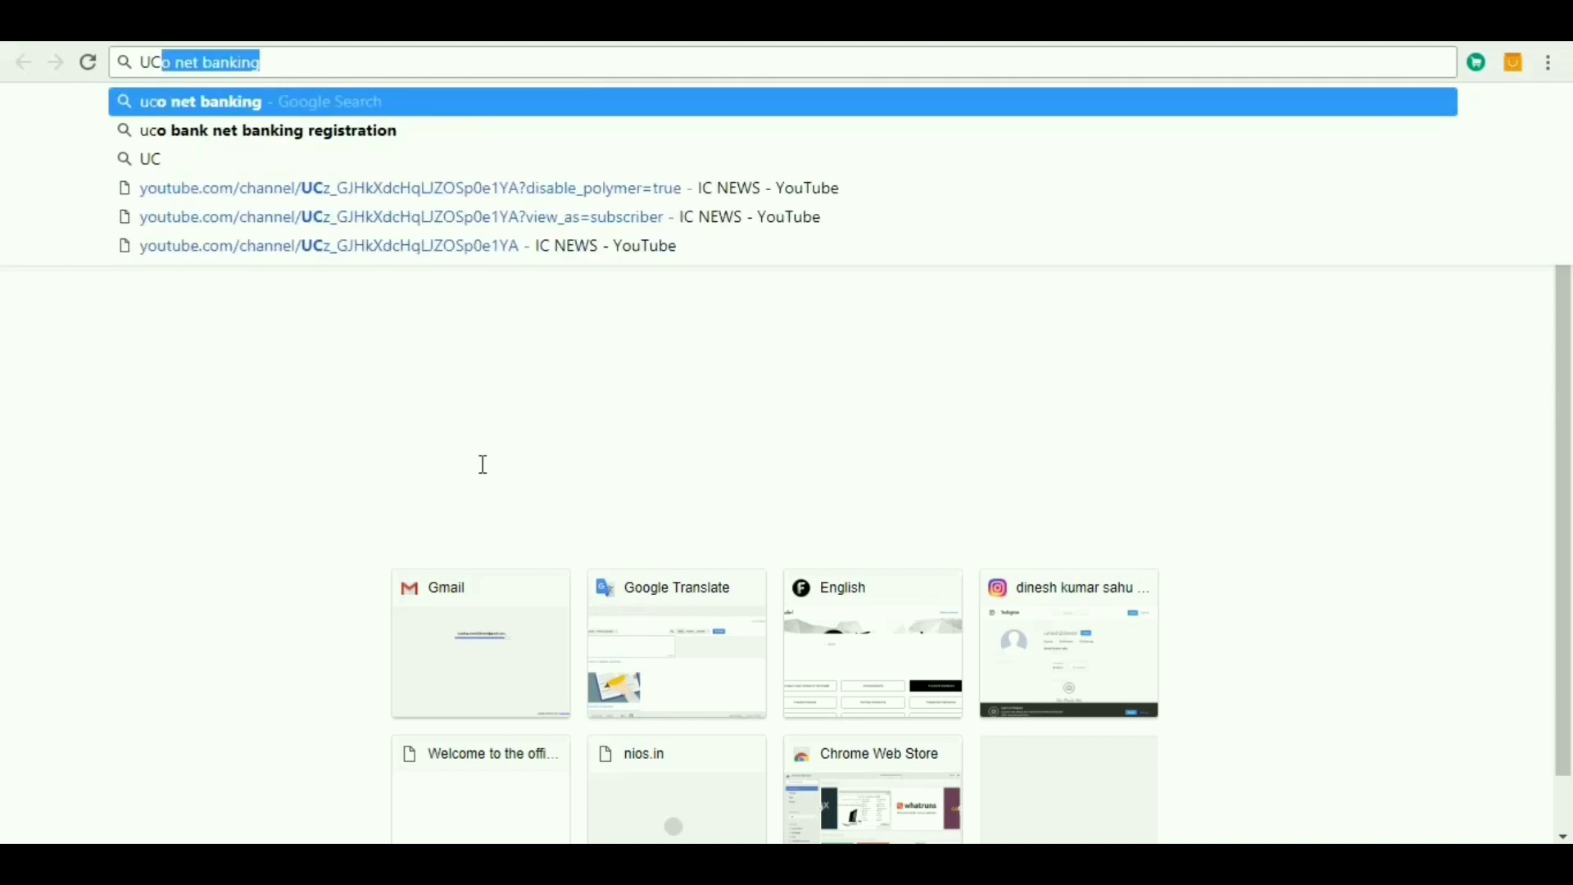
text(O)
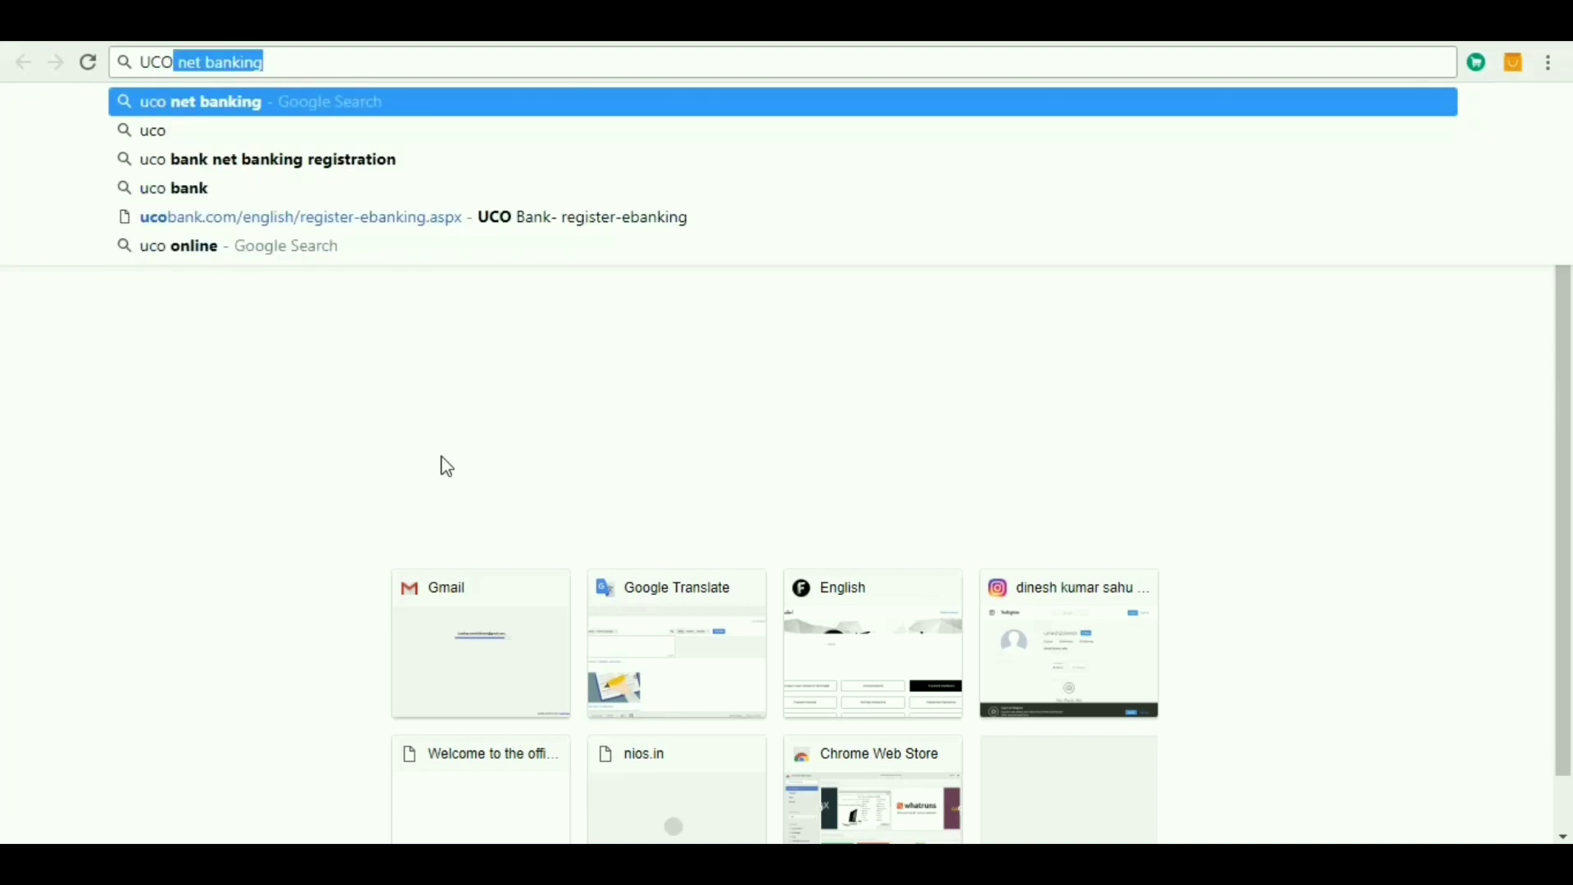
click(214, 115)
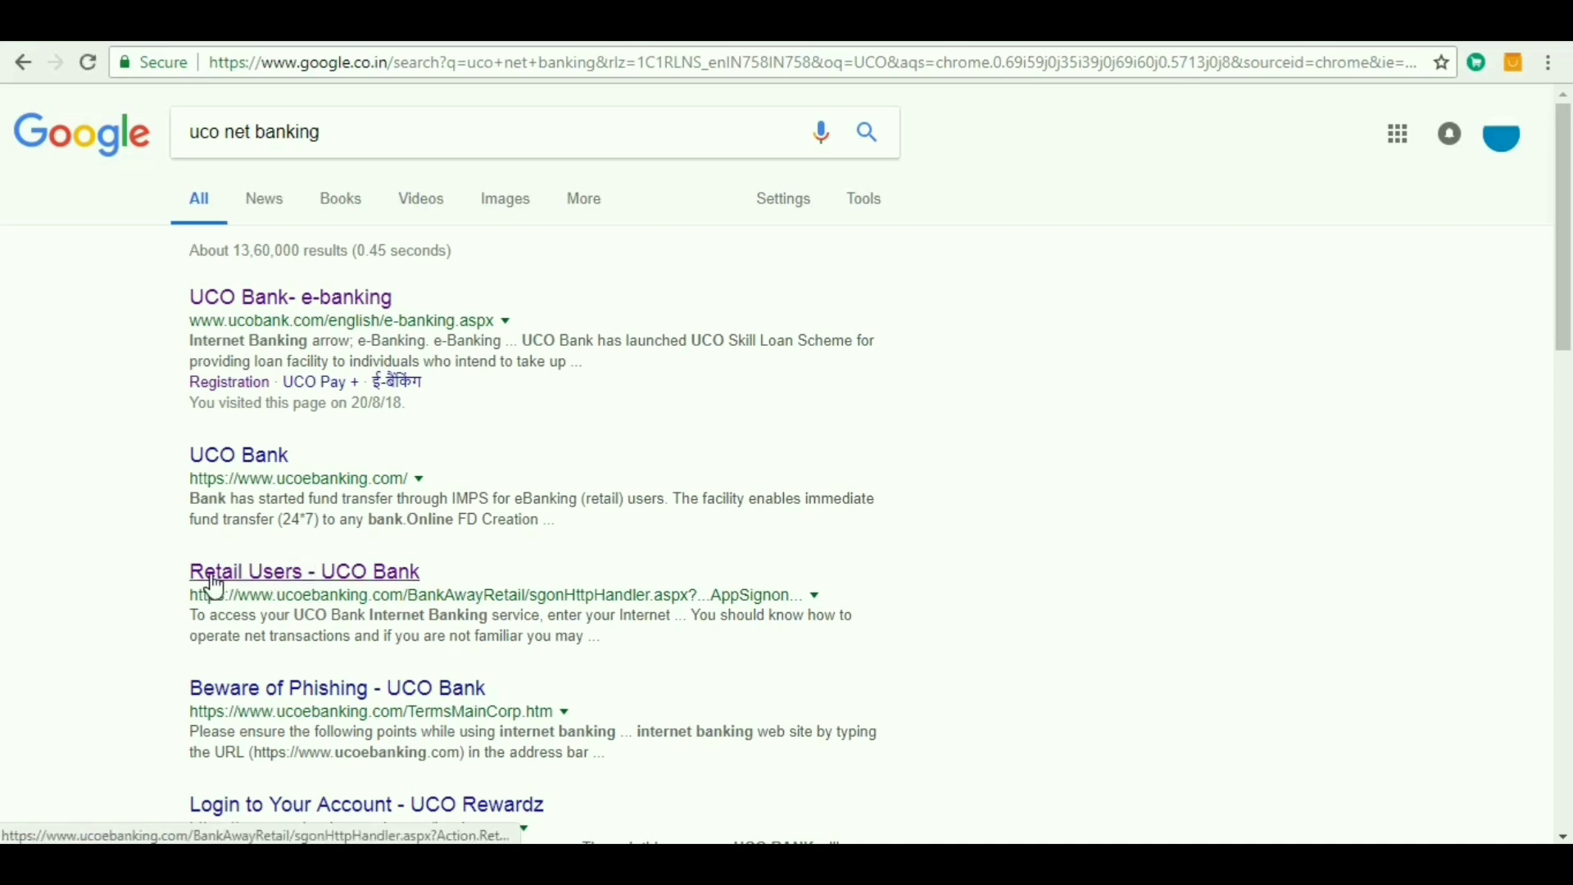
click(322, 574)
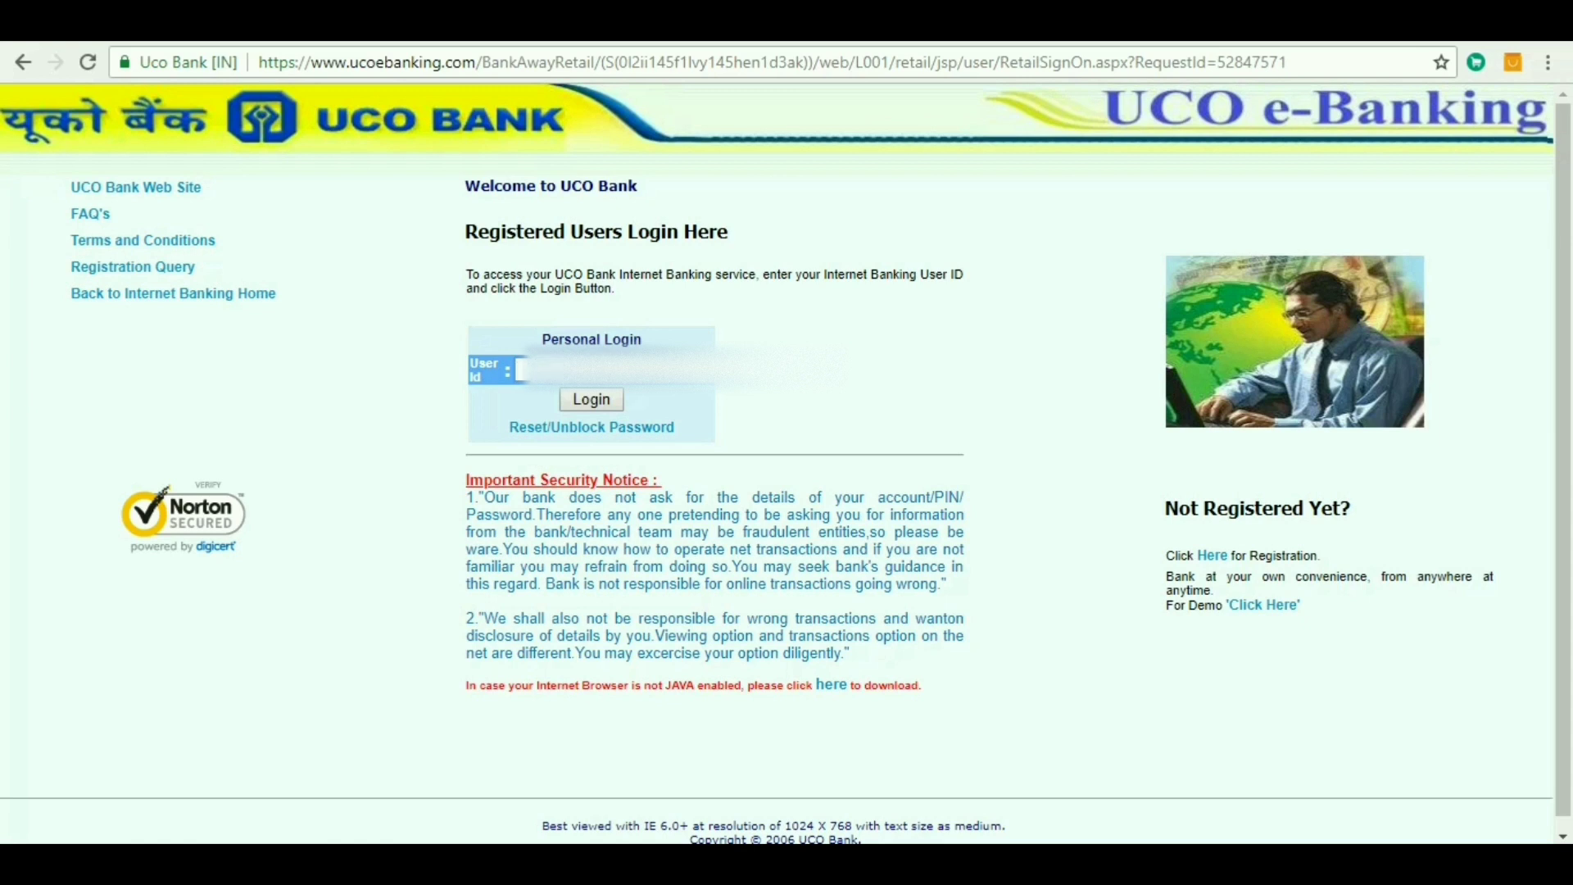
- Log in to personal banking with the temporary user ID and login password, without saving the password in the browser
text(20)
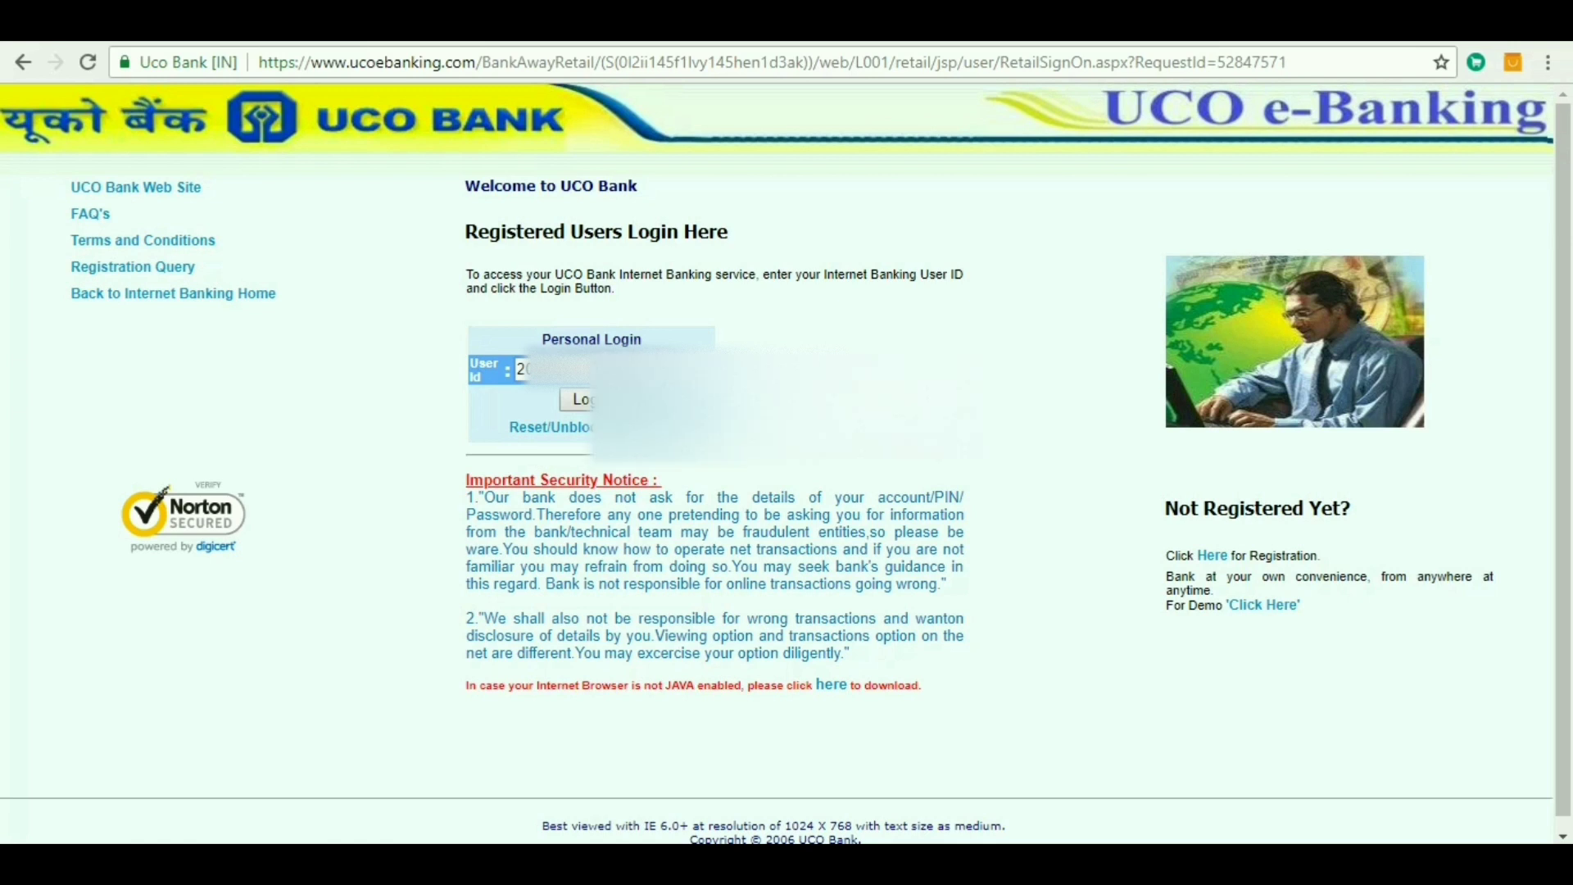
click(584, 405)
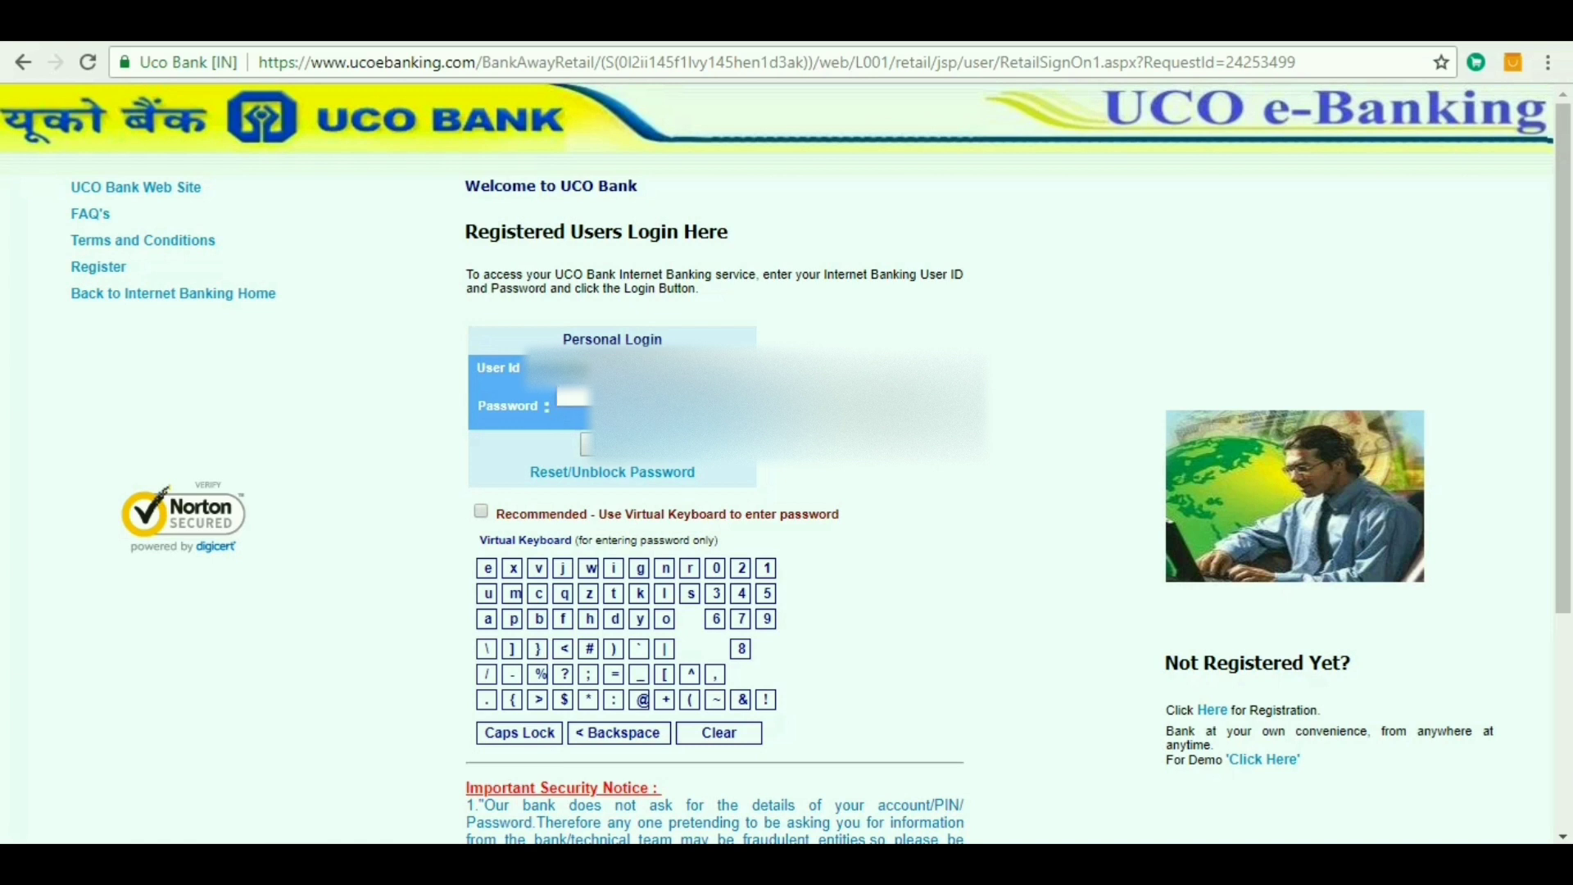
click(561, 396)
text(••••••)
click(616, 452)
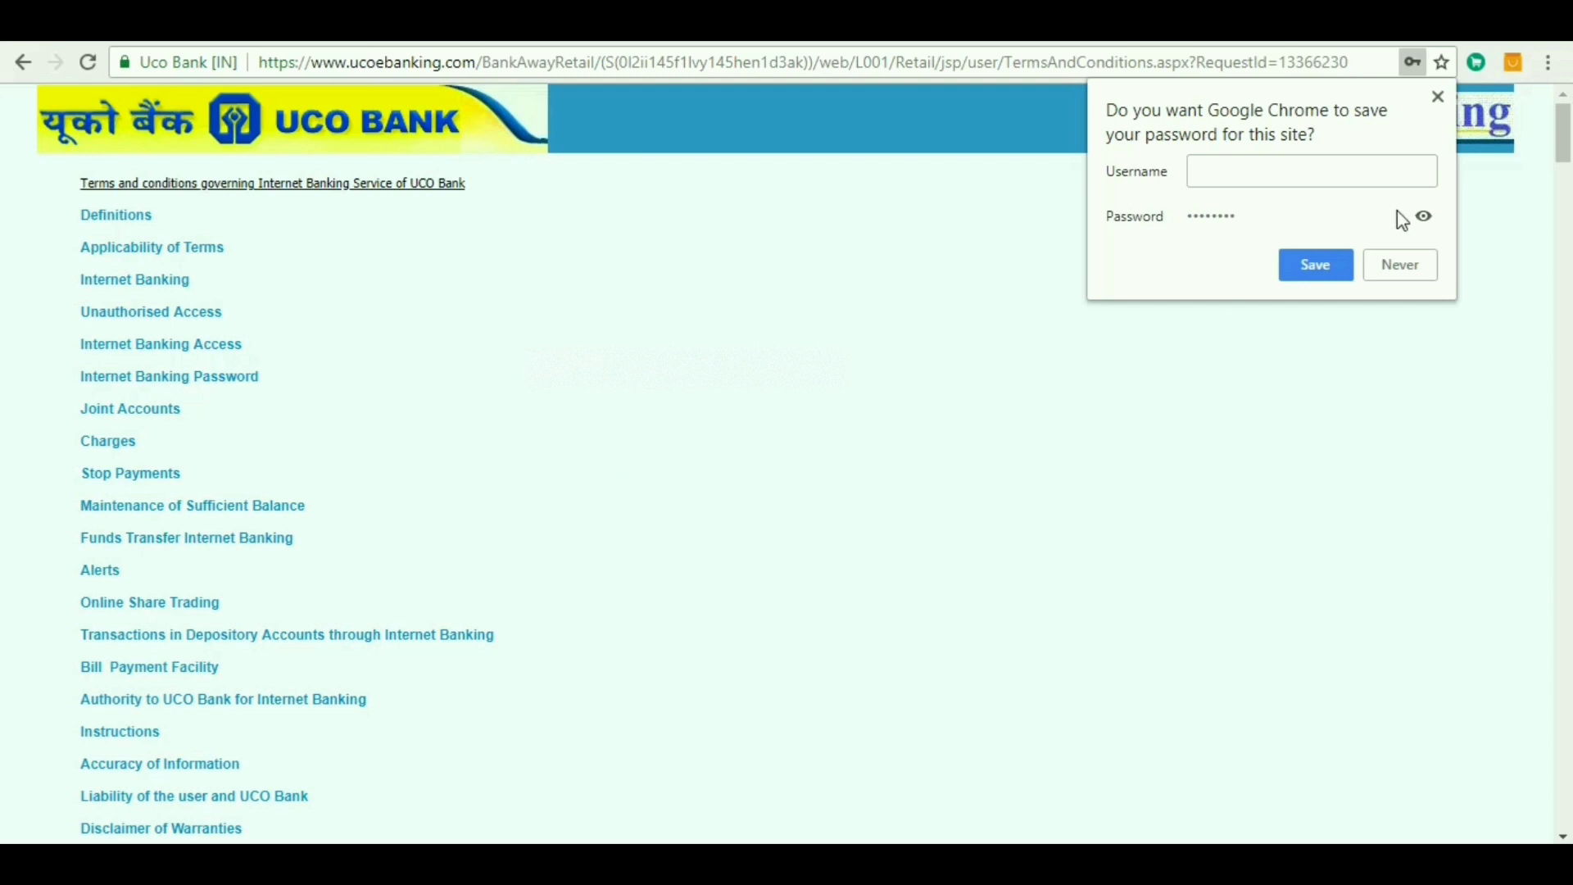
click(1438, 98)
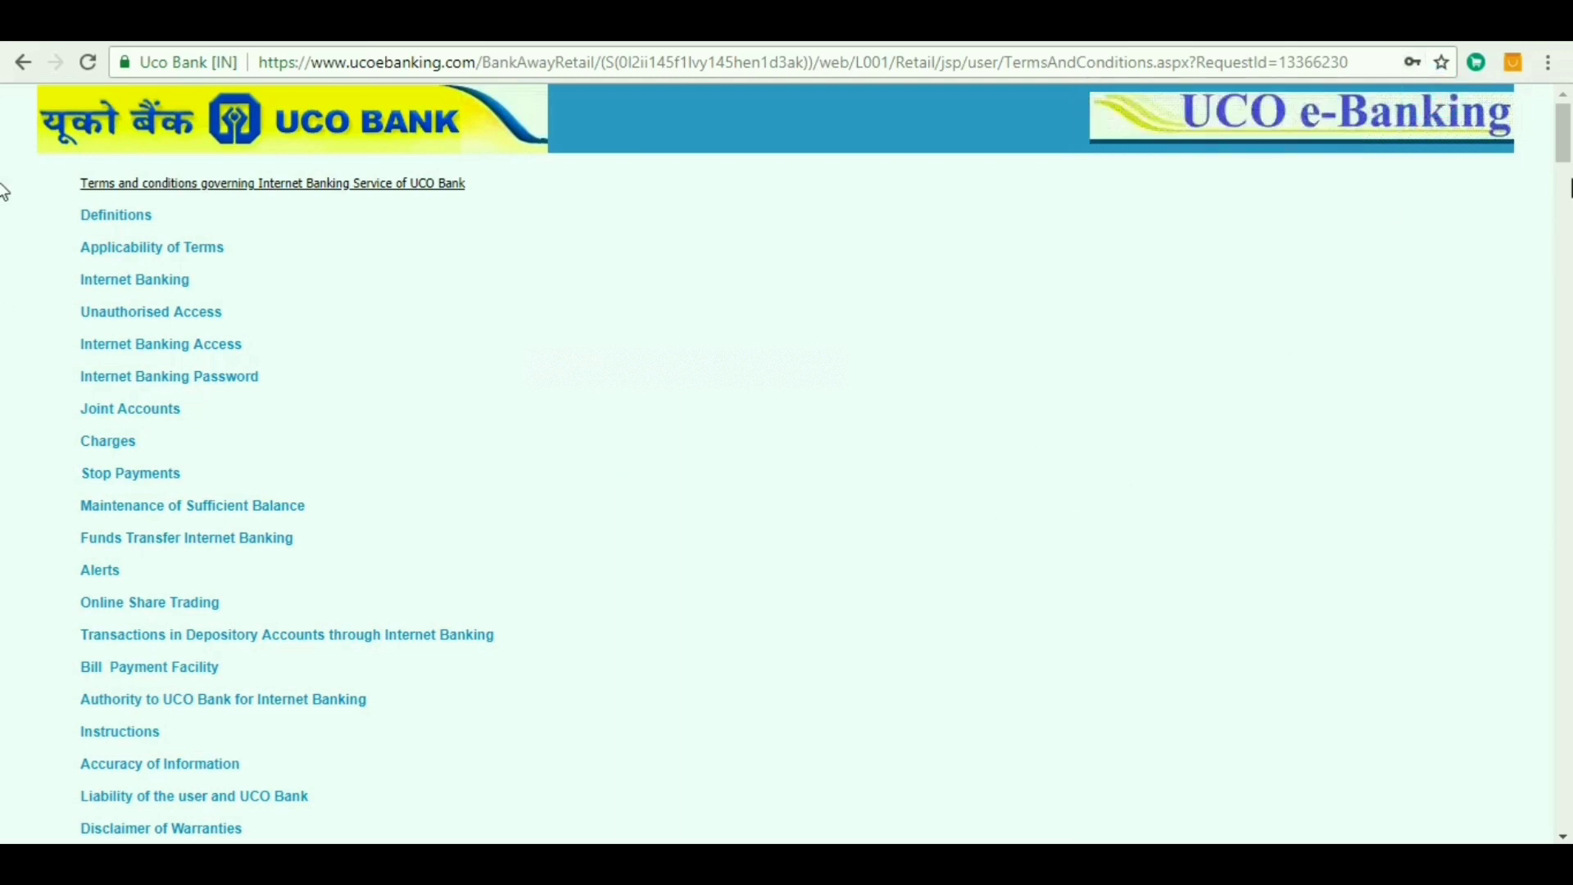
- Go through the Internet Banking terms and conditions to the end and agree to them
drag(1565, 164, 1566, 300)
drag(1565, 336, 1565, 831)
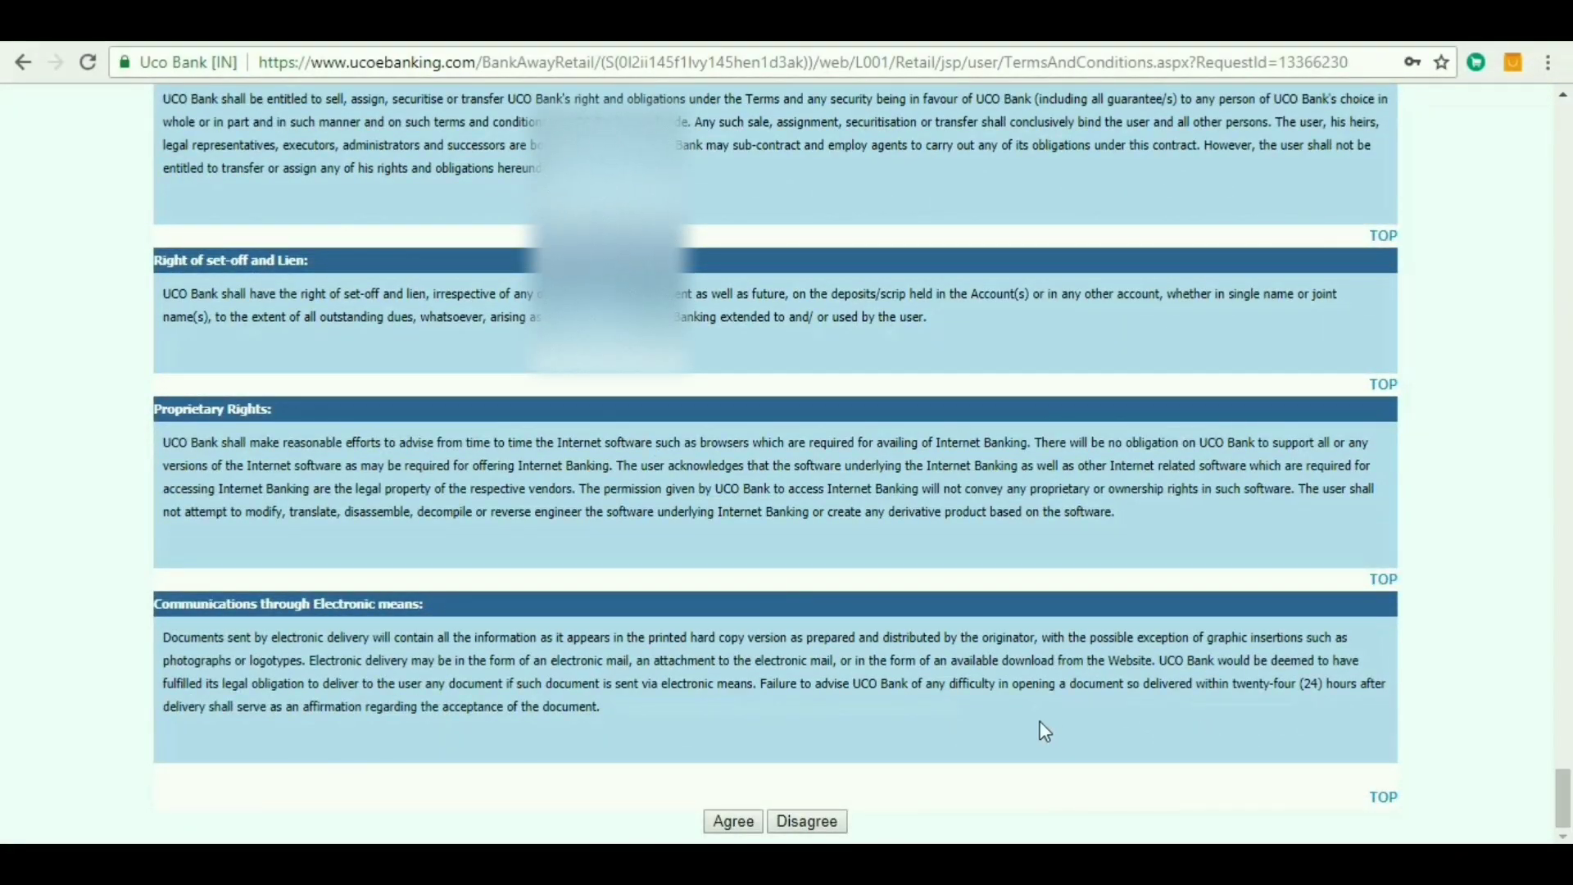
click(735, 822)
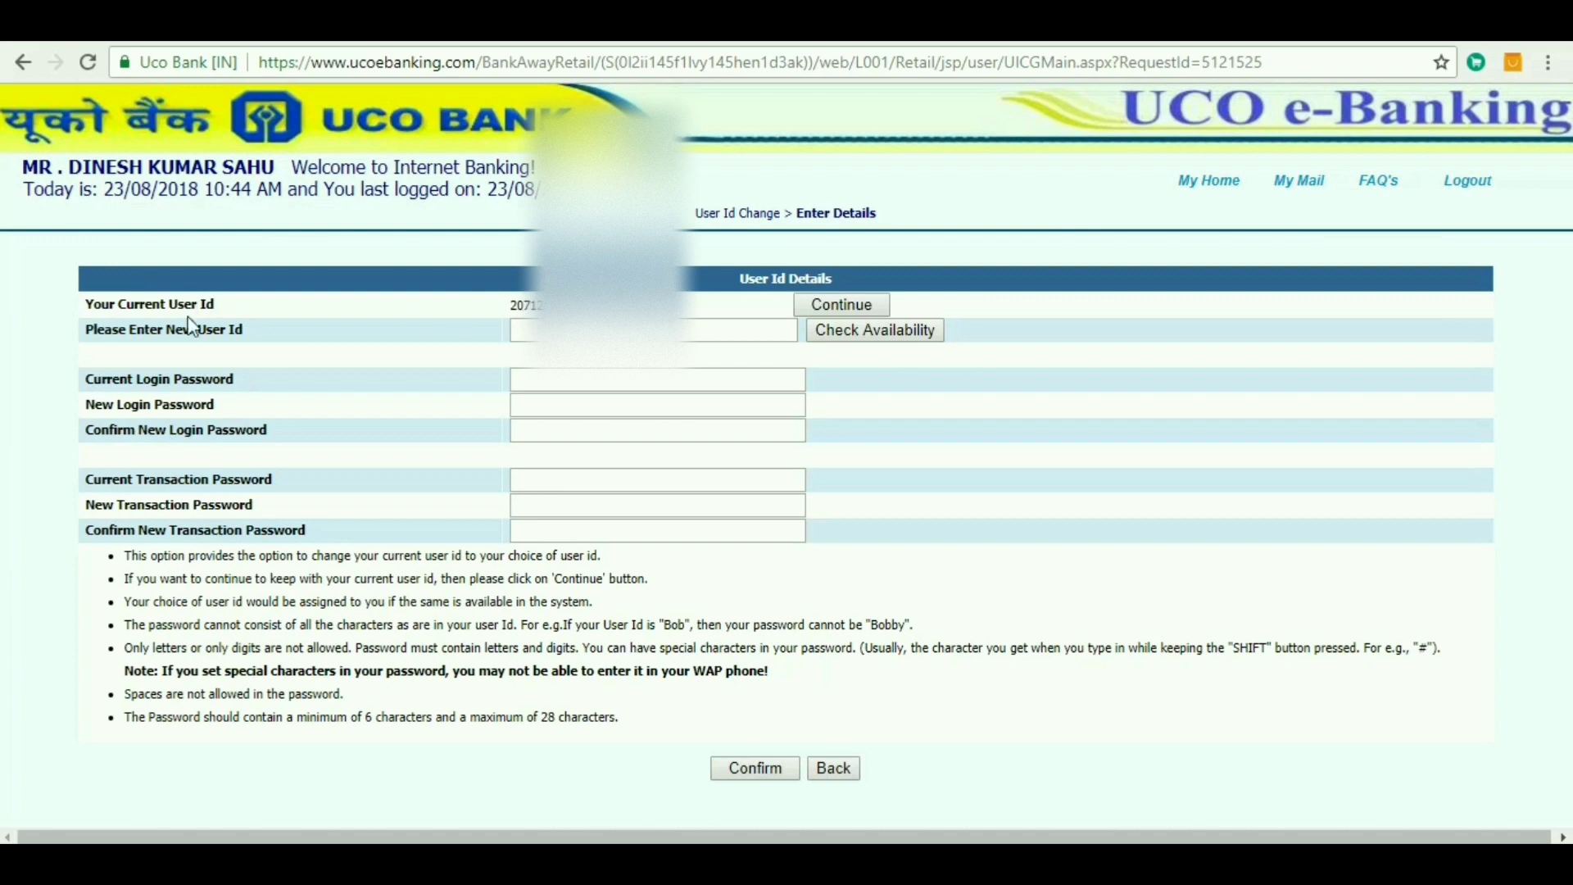
- Enter a new user ID of choice and check its availability, dismissing the resulting message
click(528, 335)
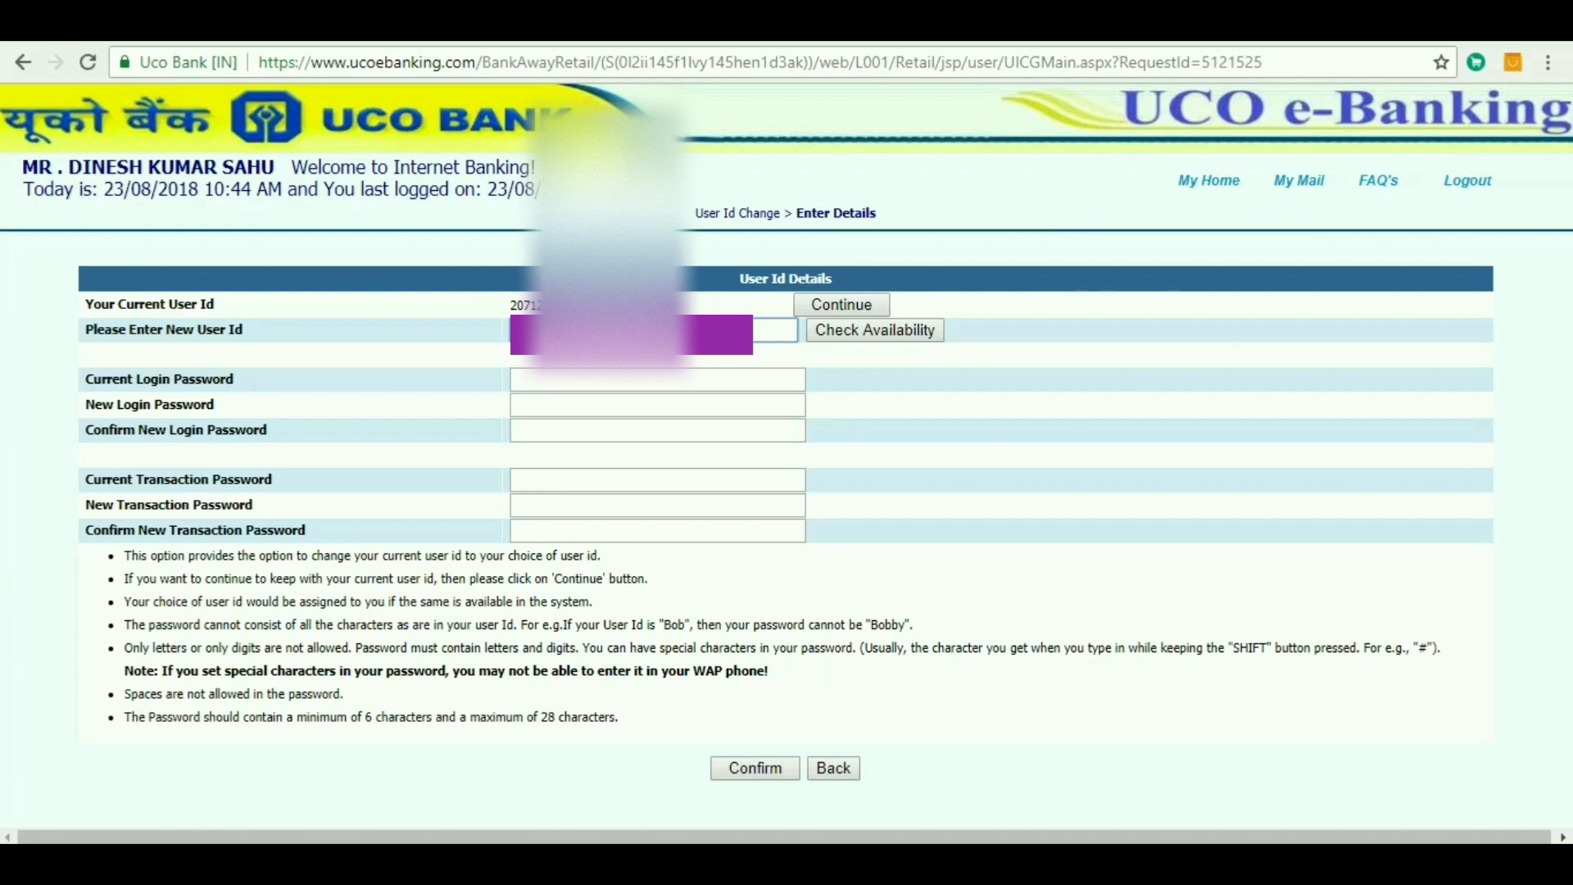
click(862, 333)
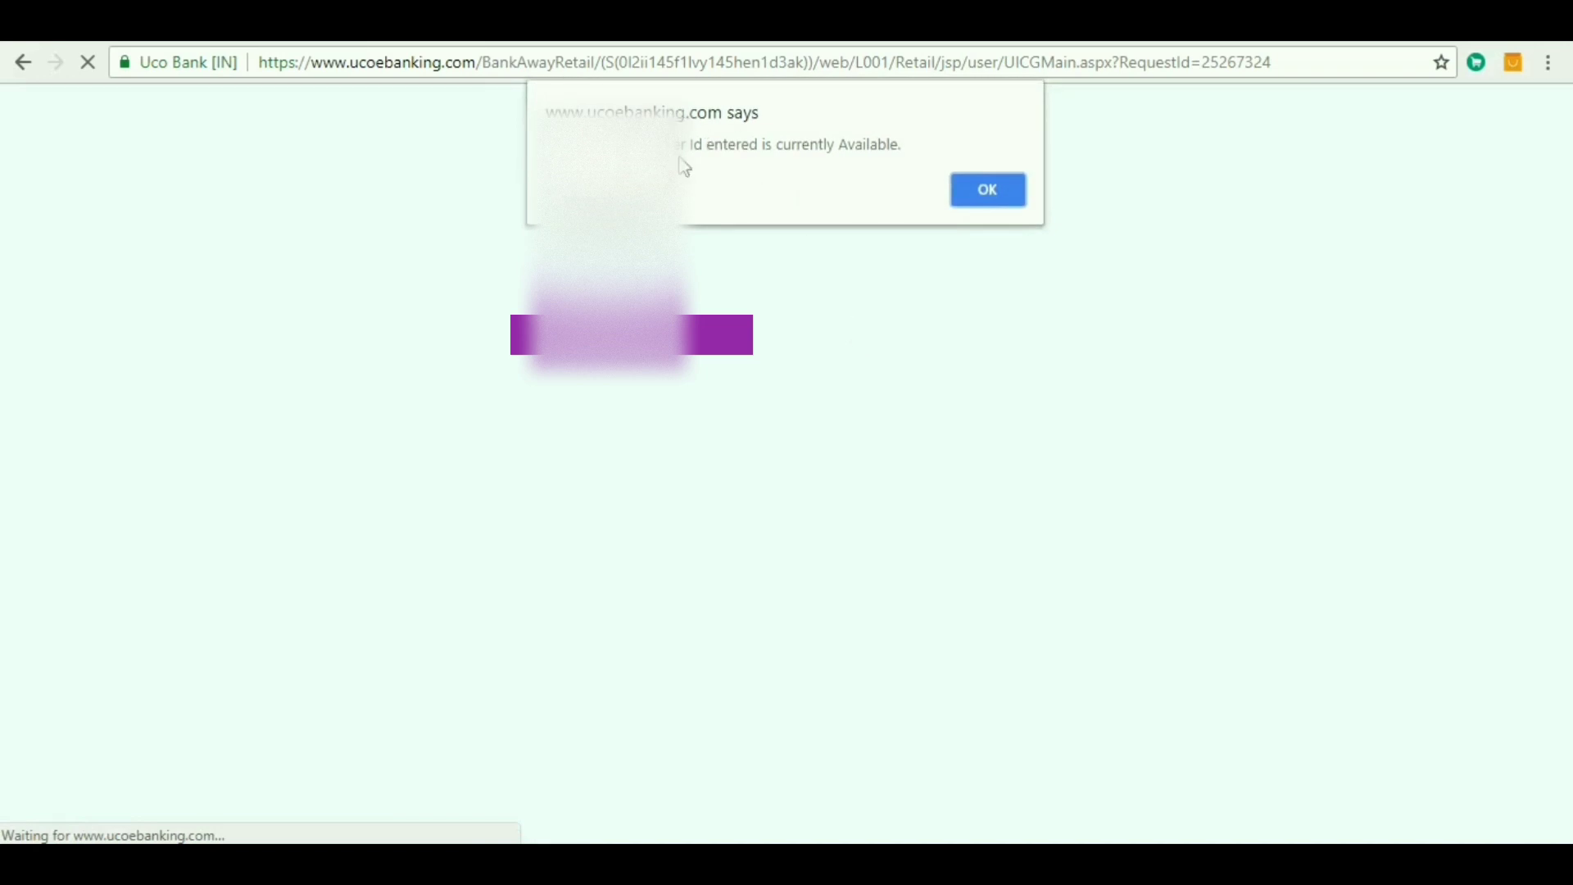
click(986, 190)
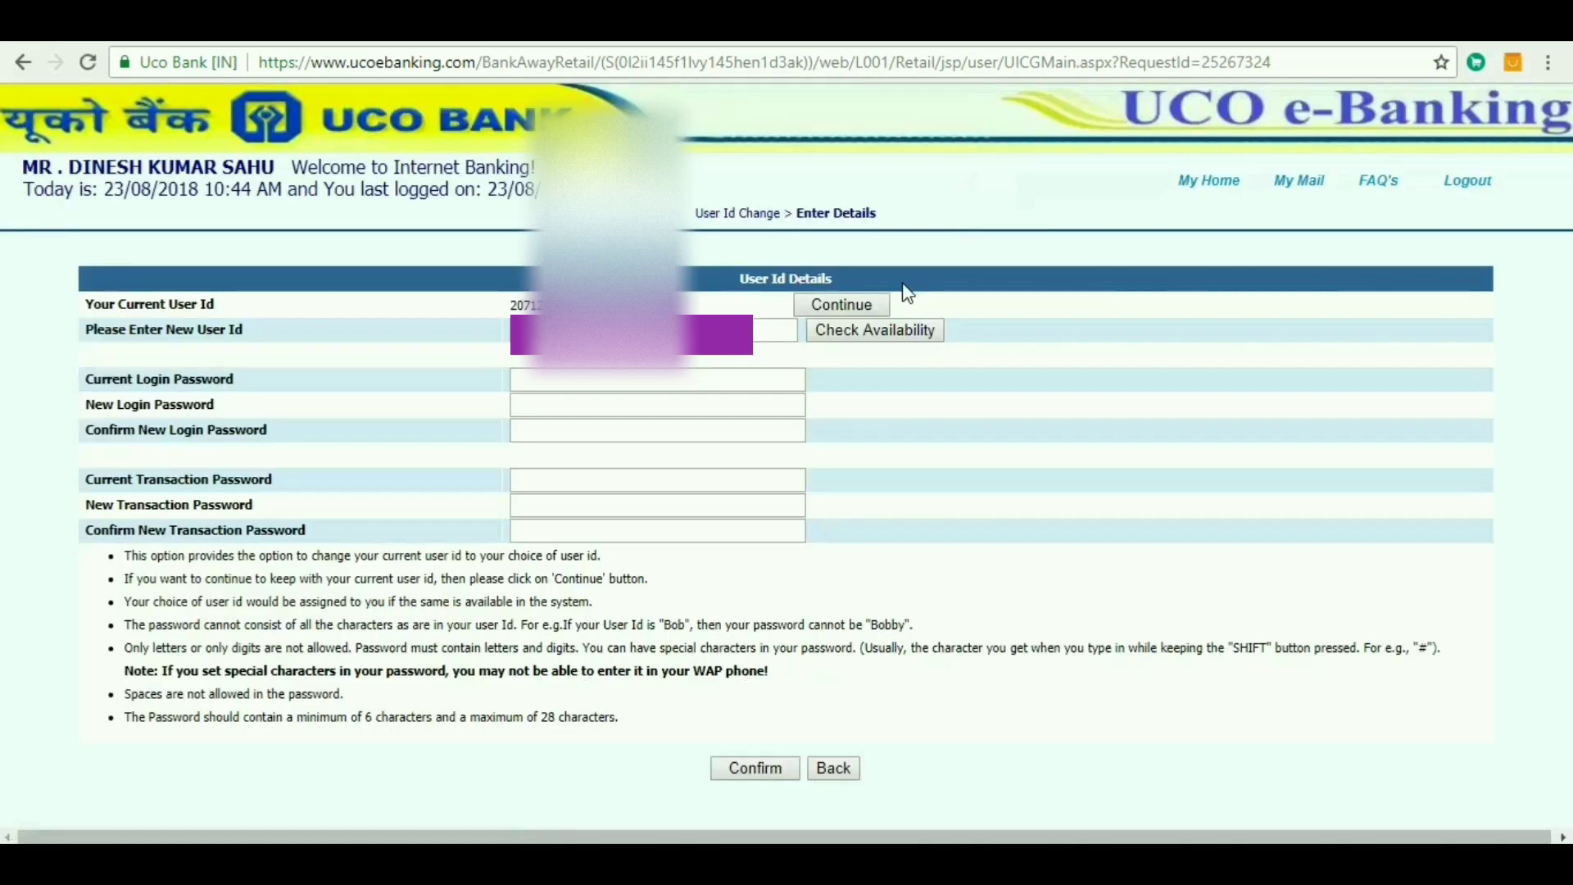
- Enter the current, new and confirmed login and transaction passwords, and submit the user ID change without saving the password in the browser
click(539, 388)
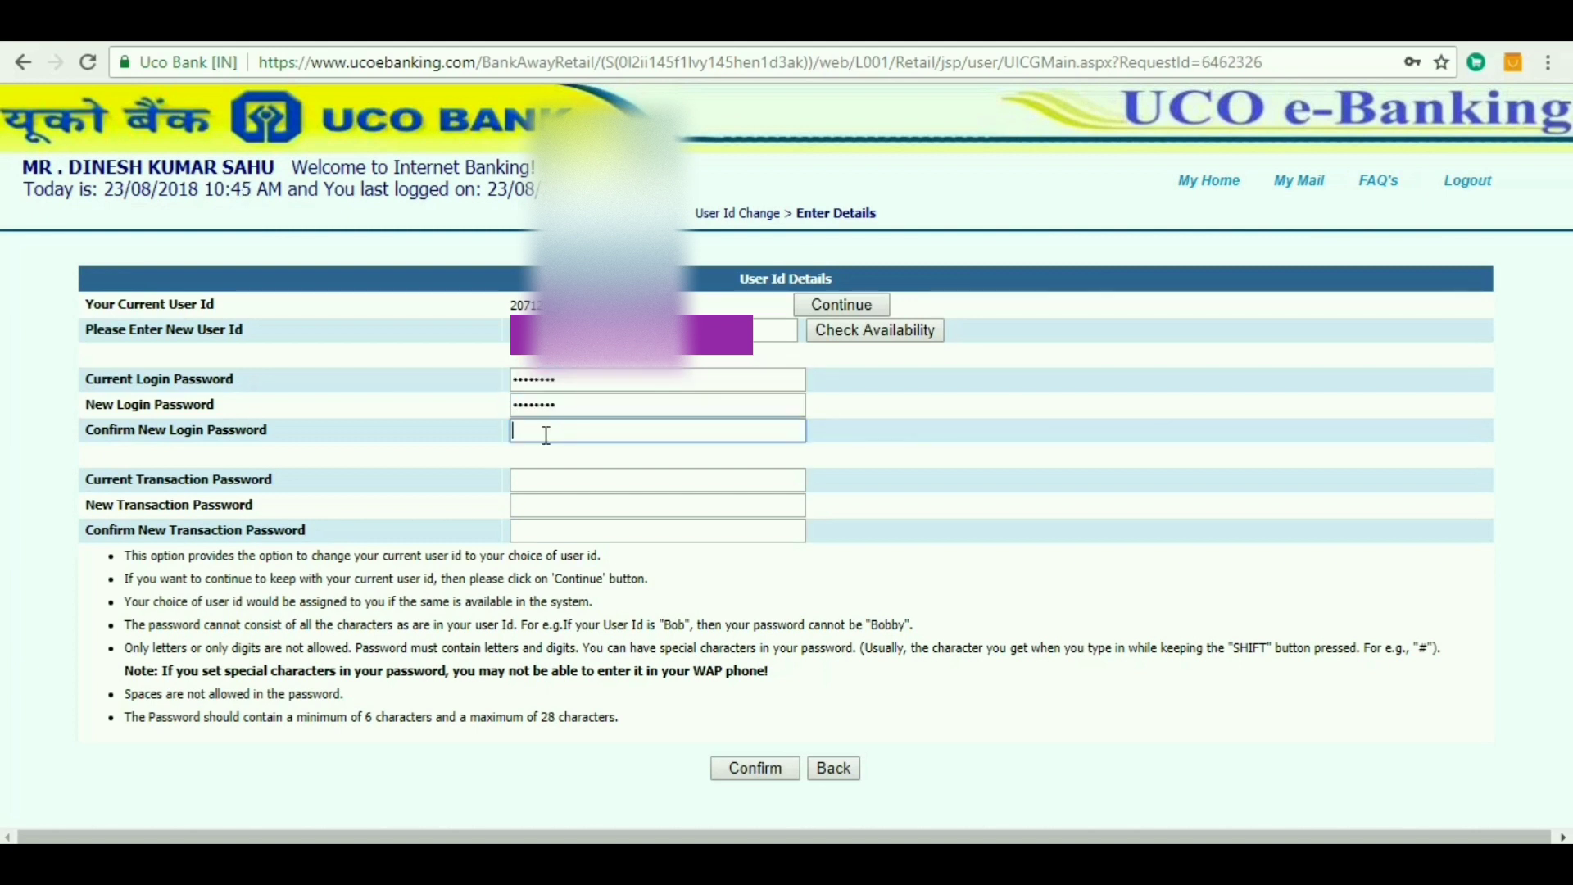
text(*********)
click(551, 475)
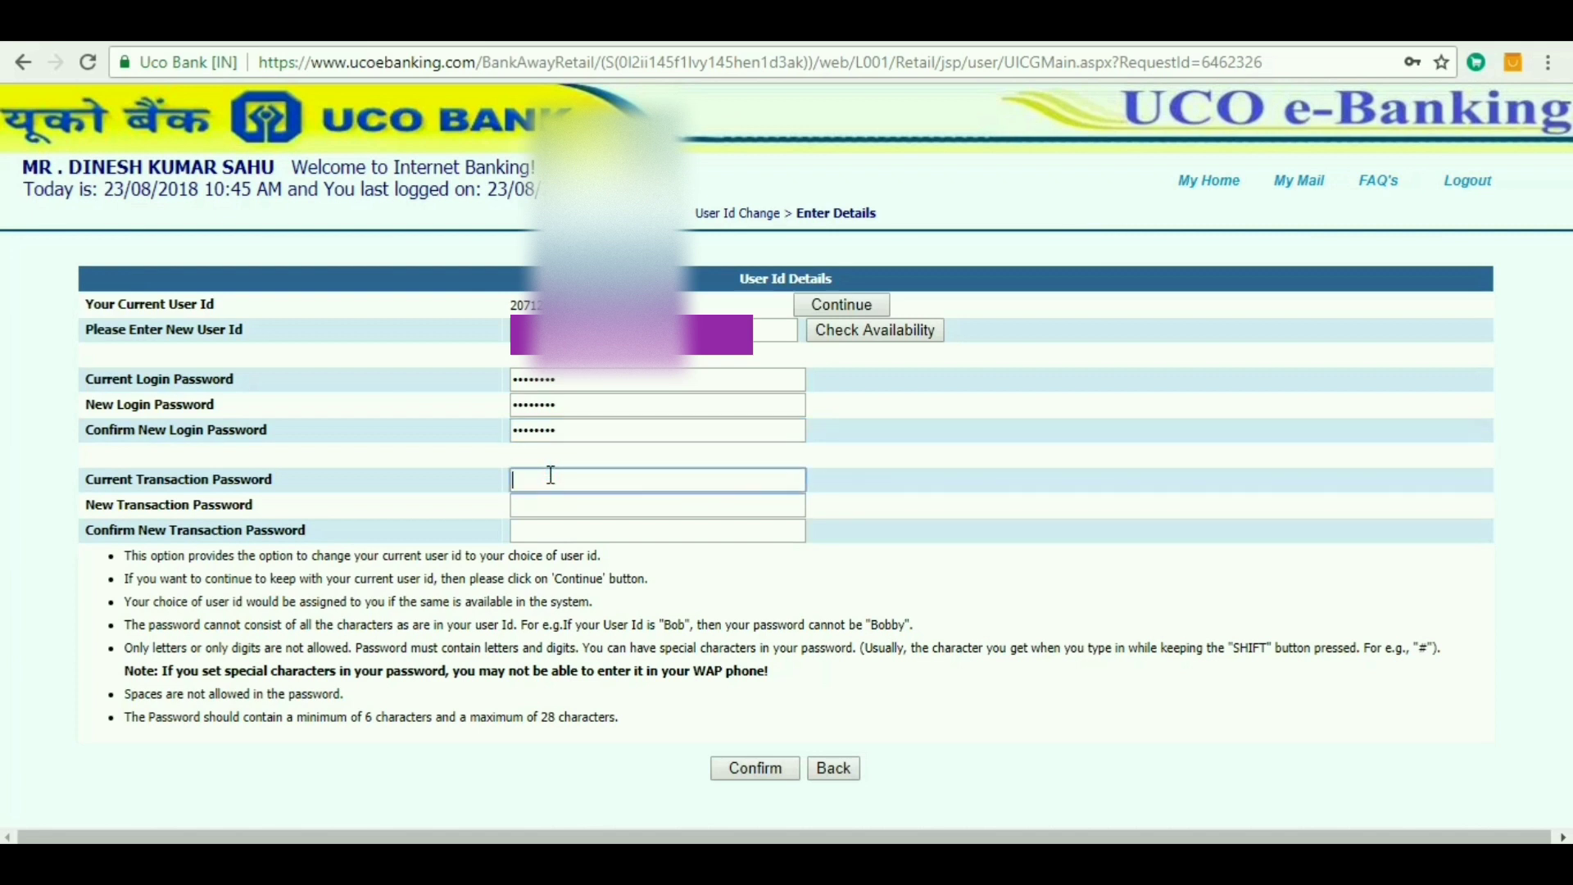
text(********)
click(548, 507)
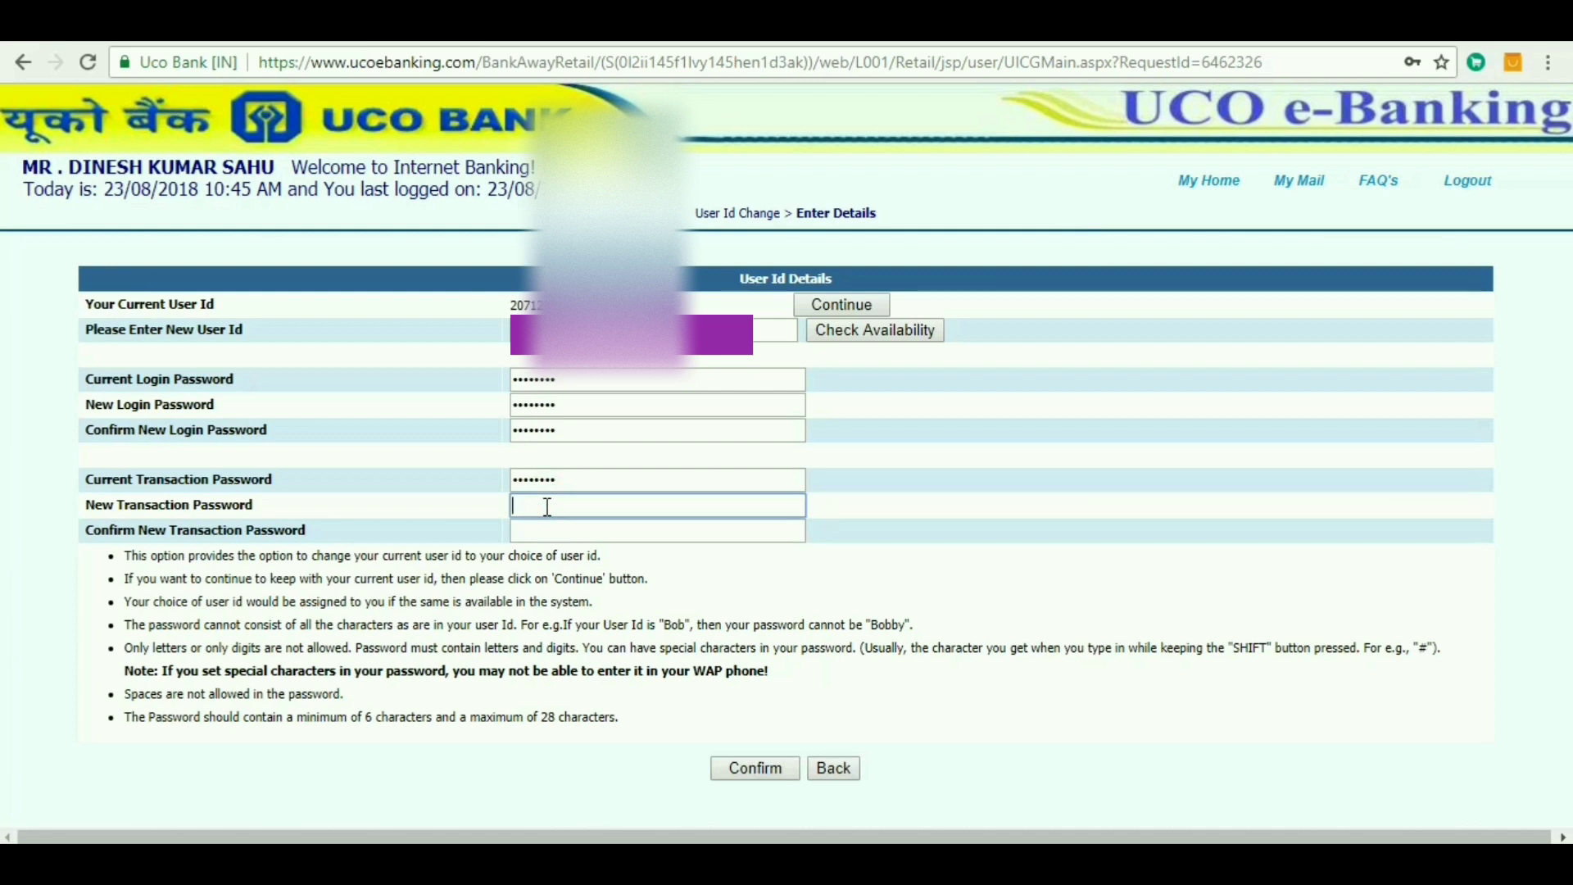
text(********)
click(550, 531)
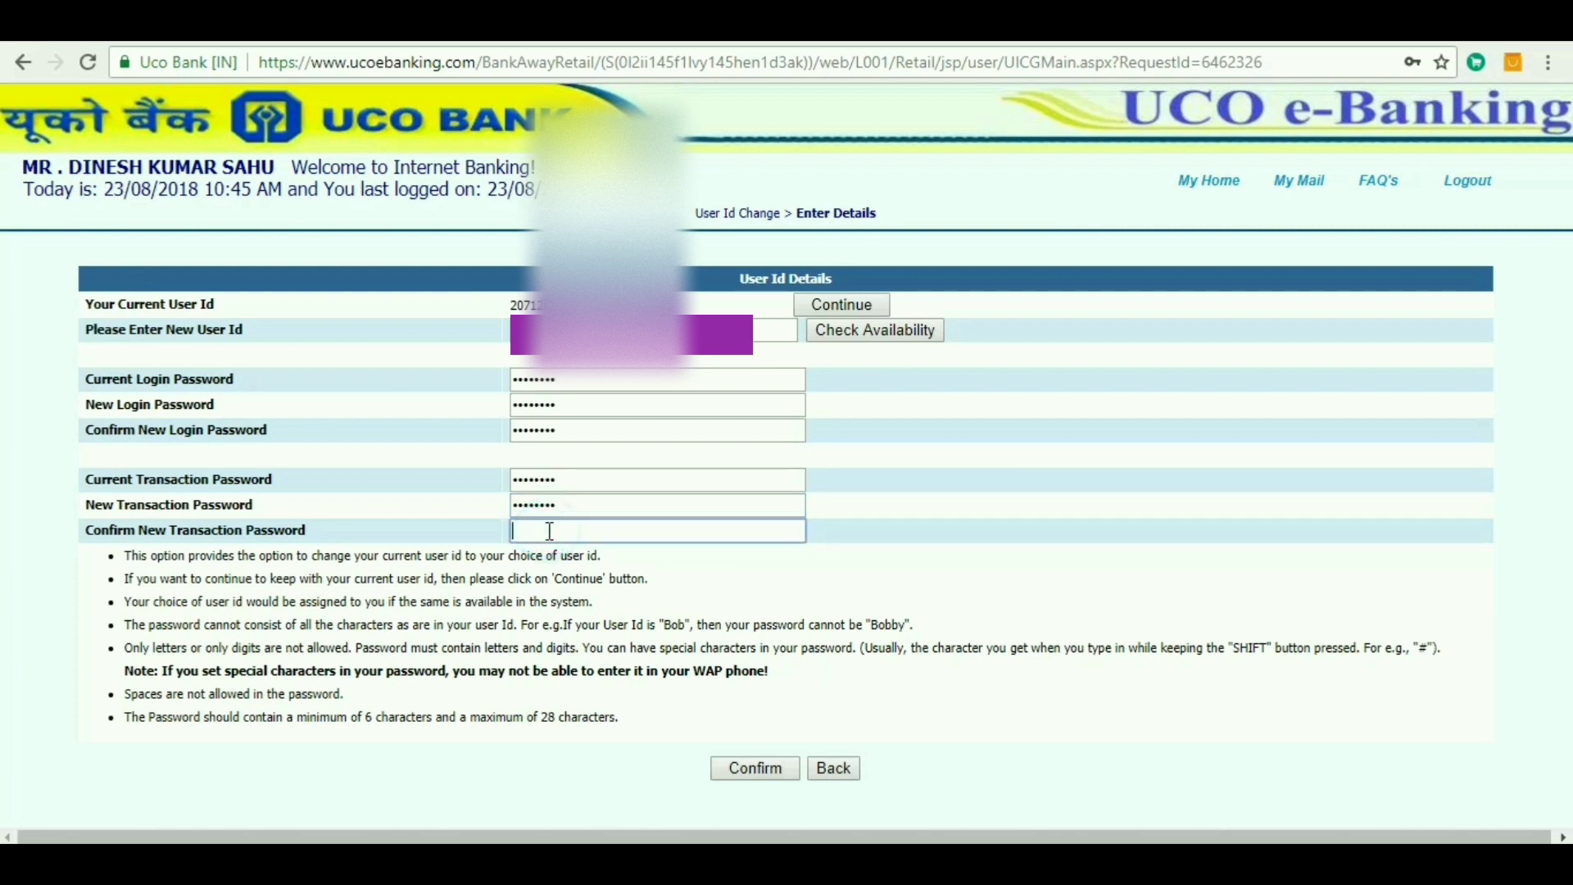
text(****)
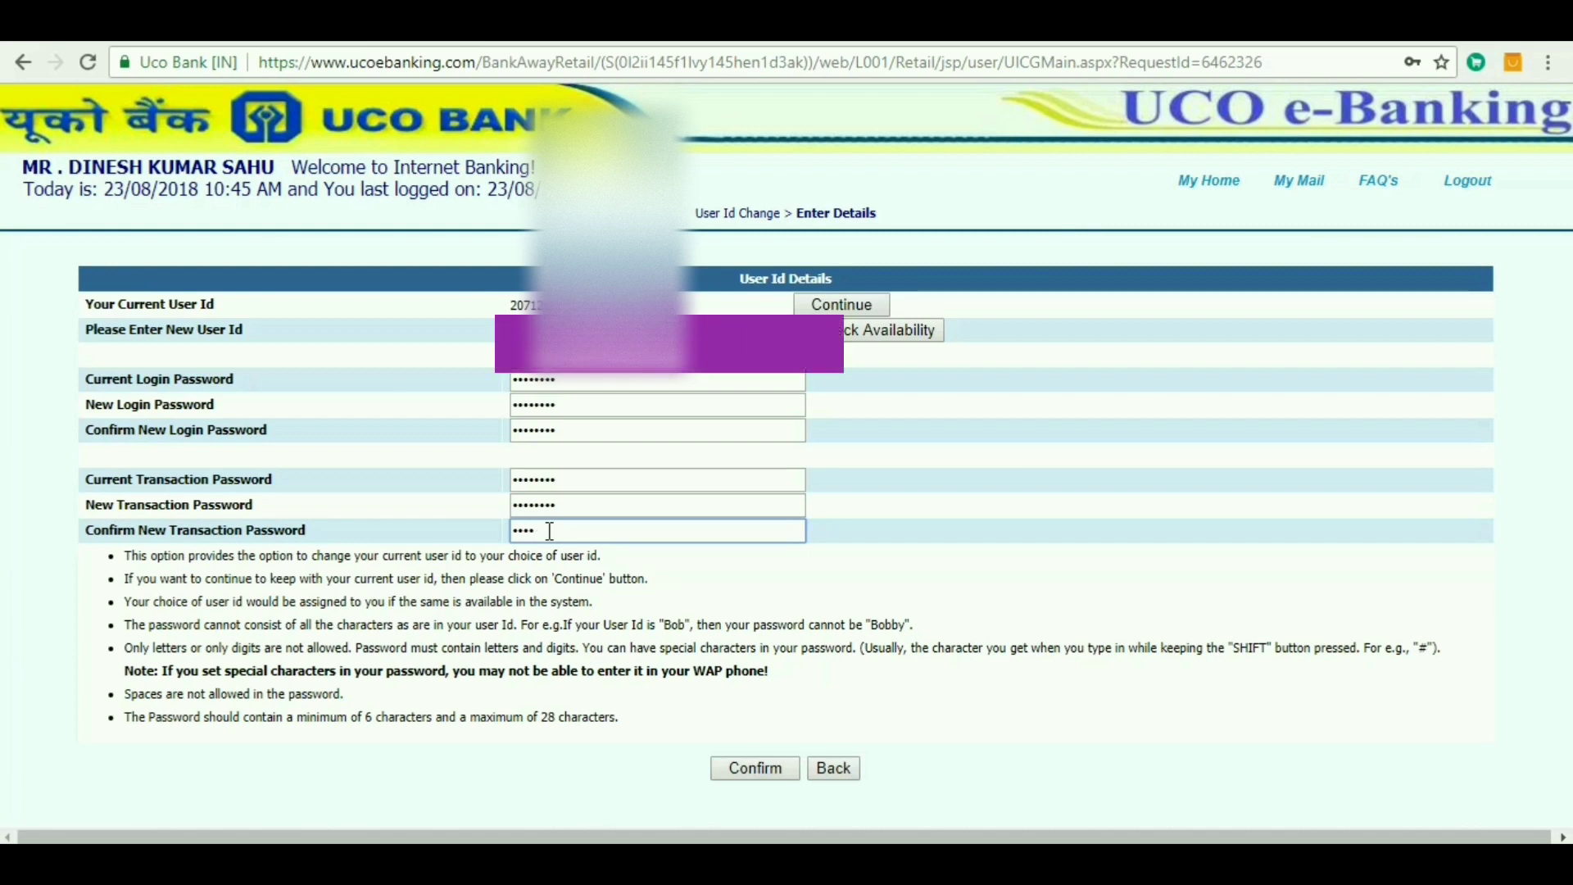
text(*****)
click(766, 772)
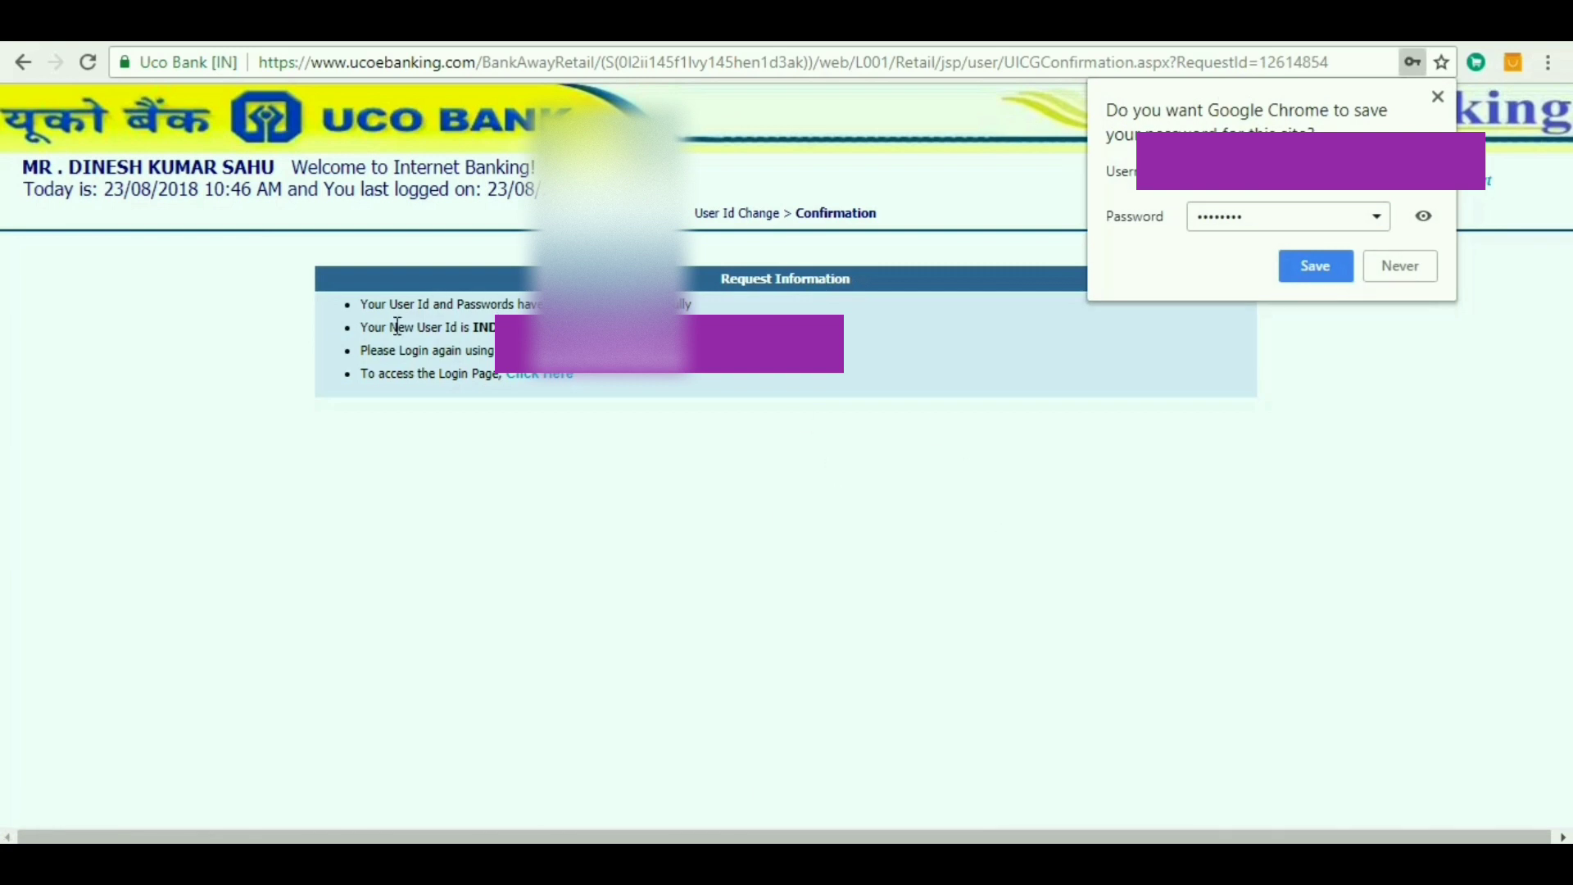
click(1439, 98)
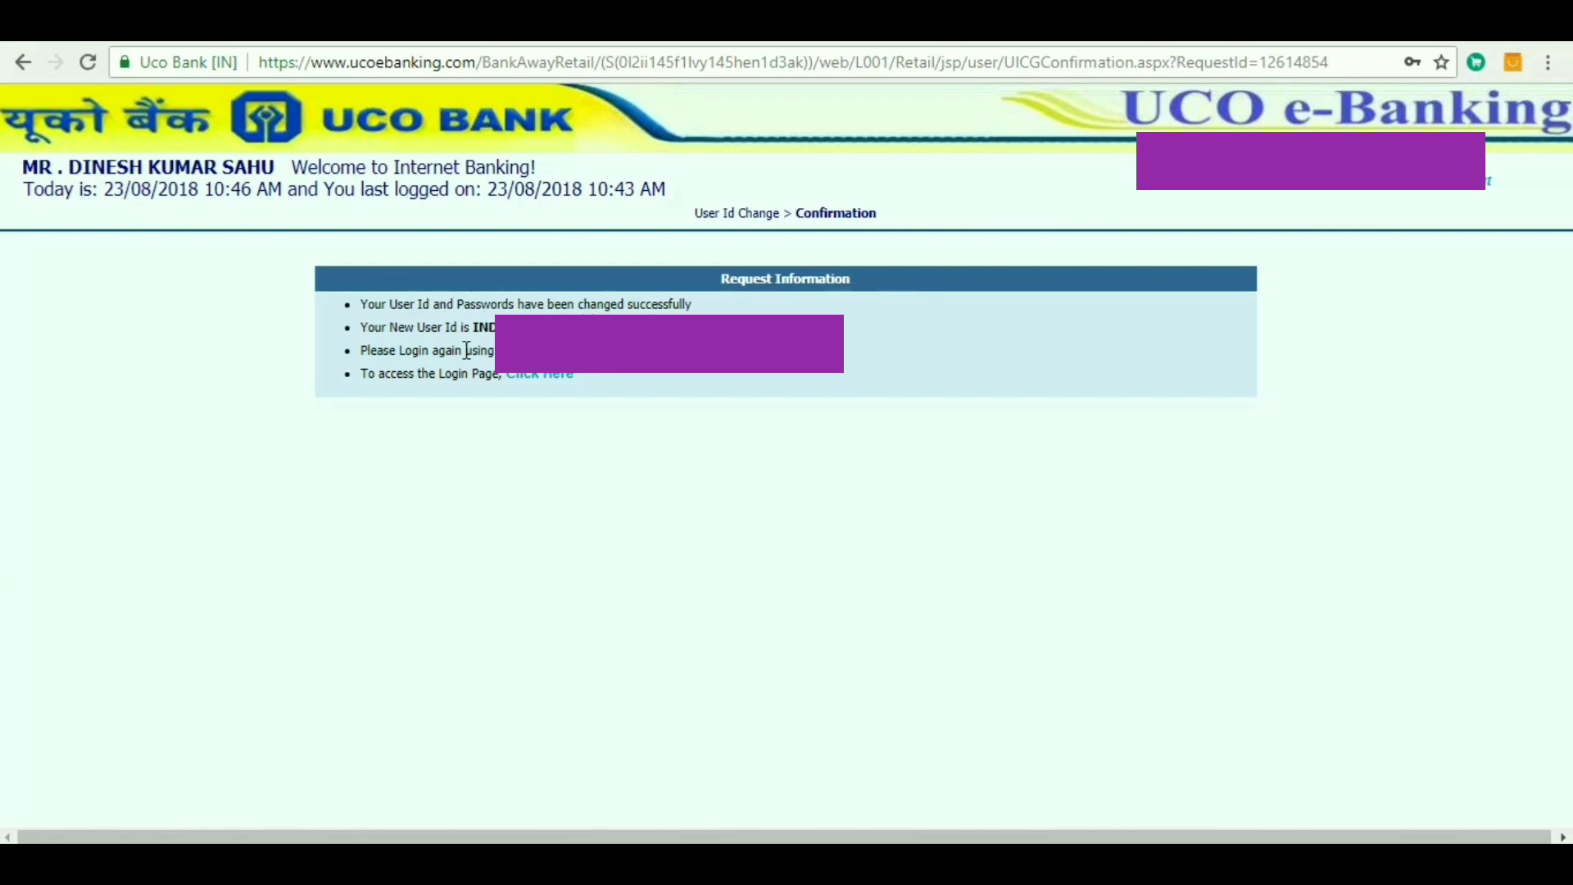
- Return to the login page and sign in with the new user ID and login password, declining to save the password
click(542, 386)
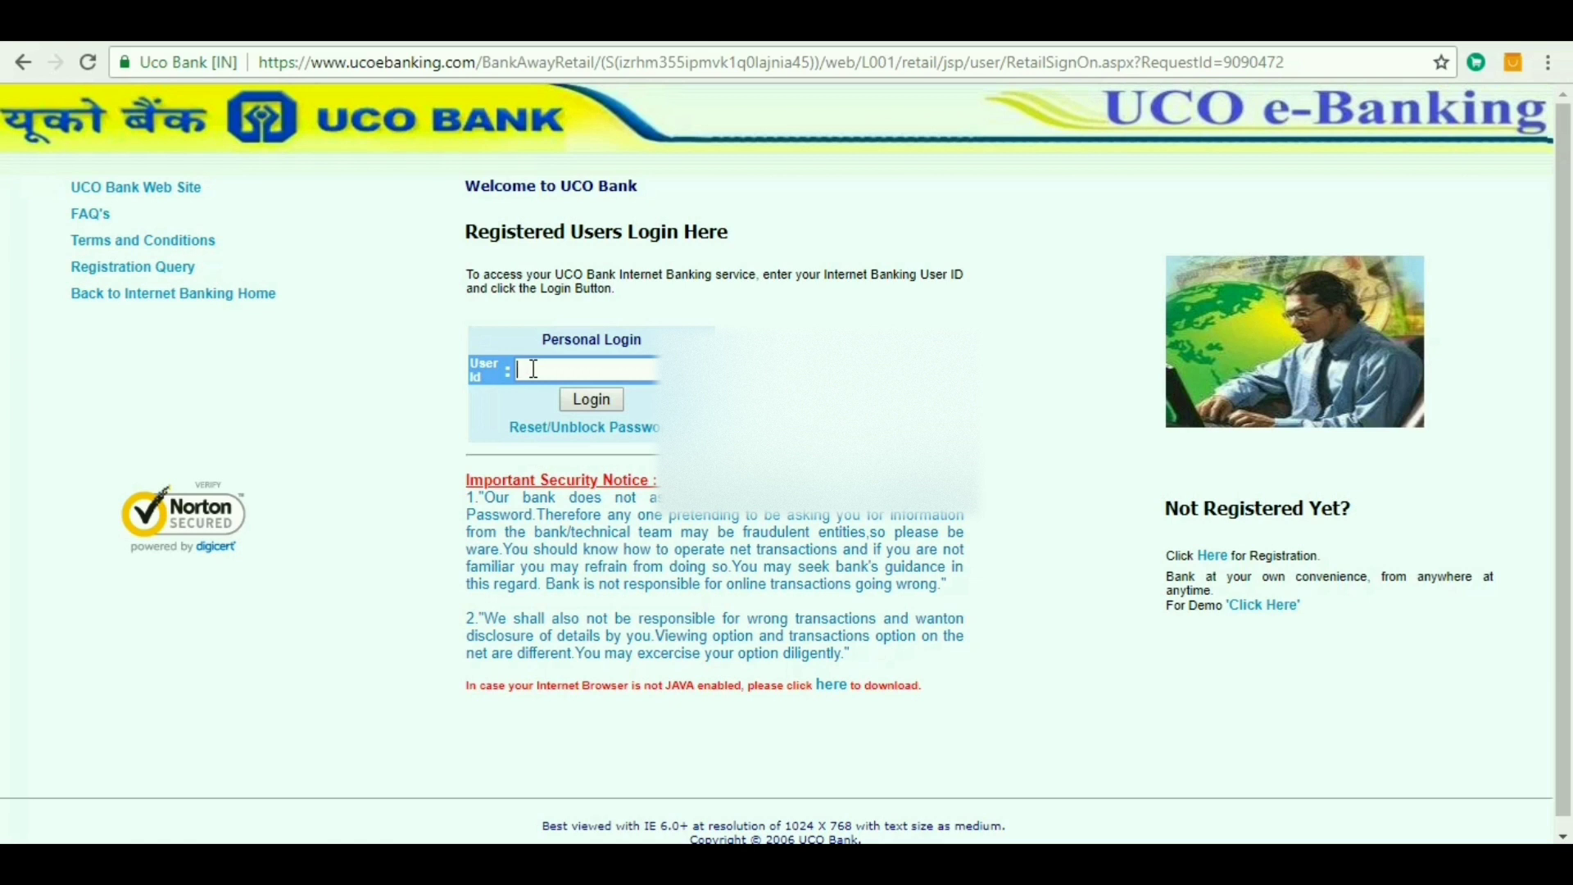
text(IN)
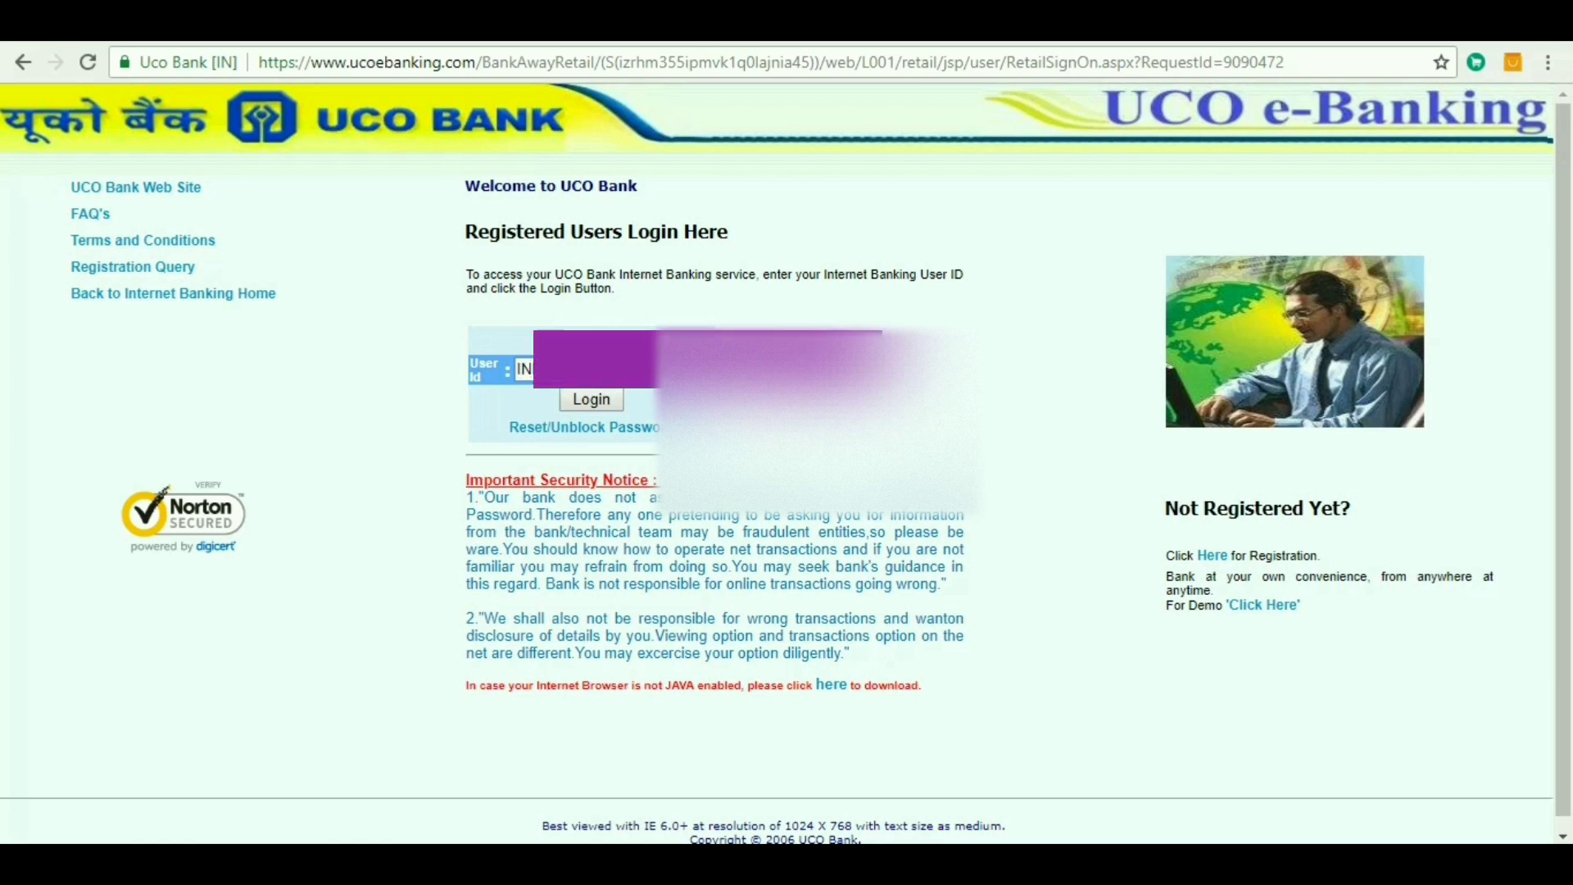
click(593, 401)
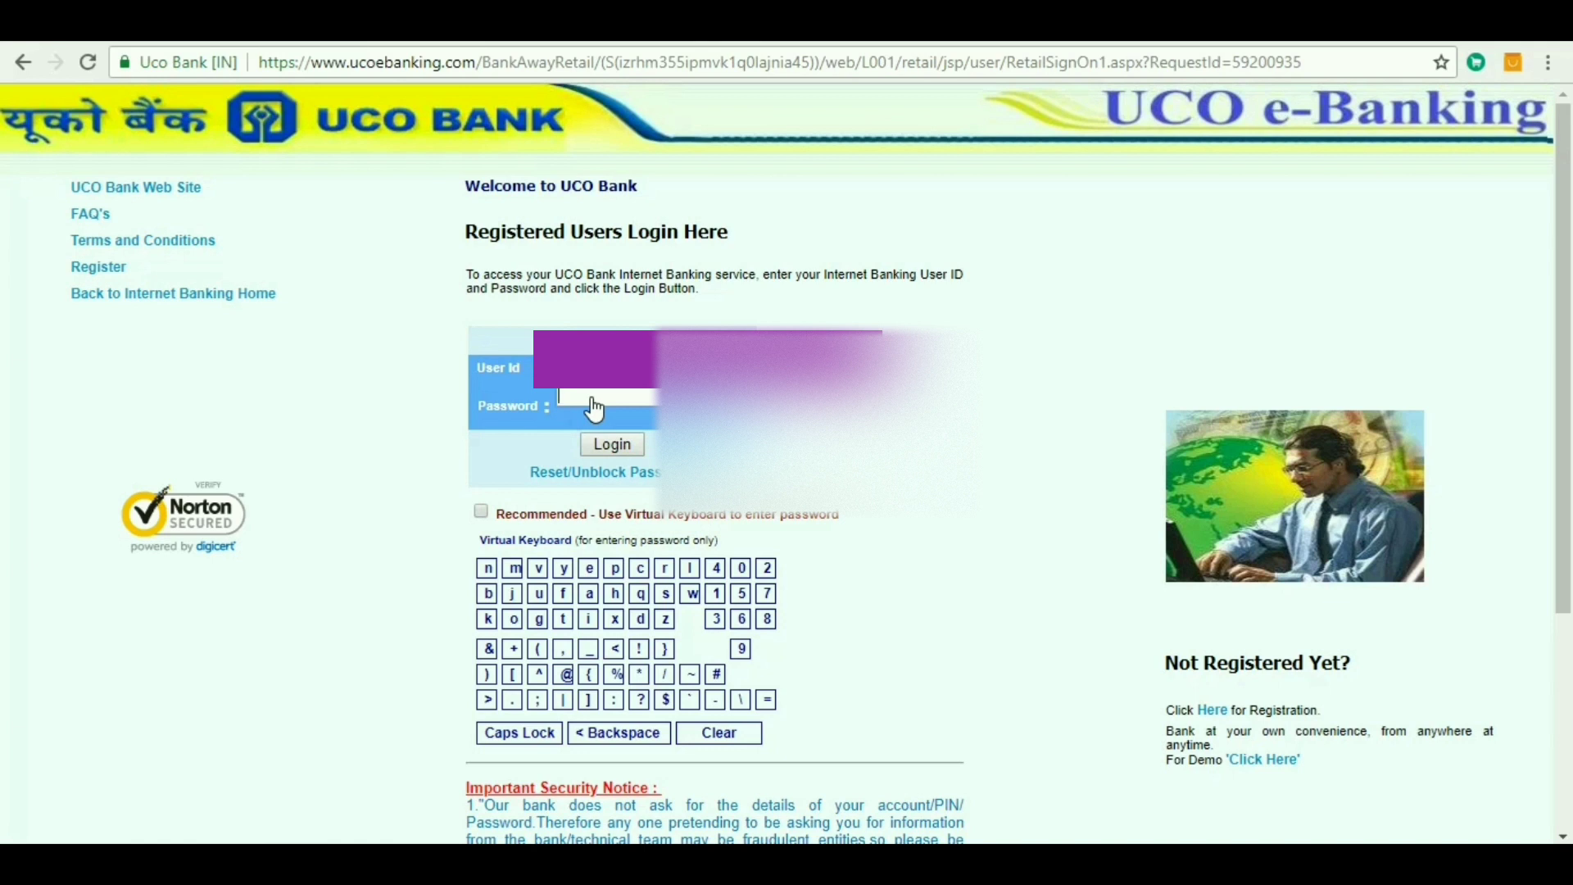
text(aaa)
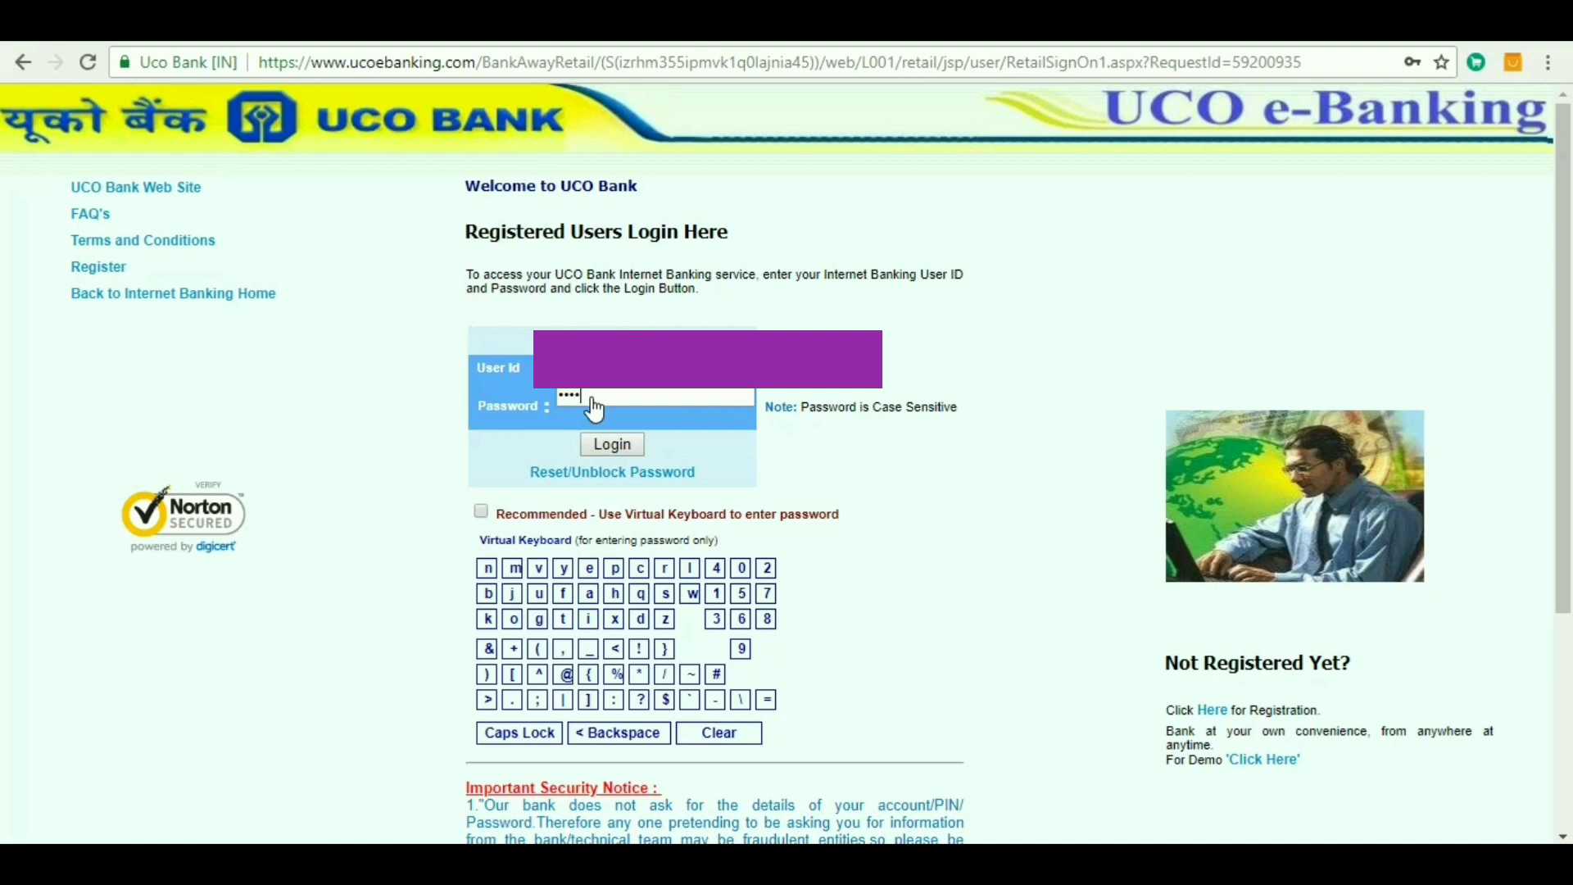
text(aaaaaaaa)
click(614, 445)
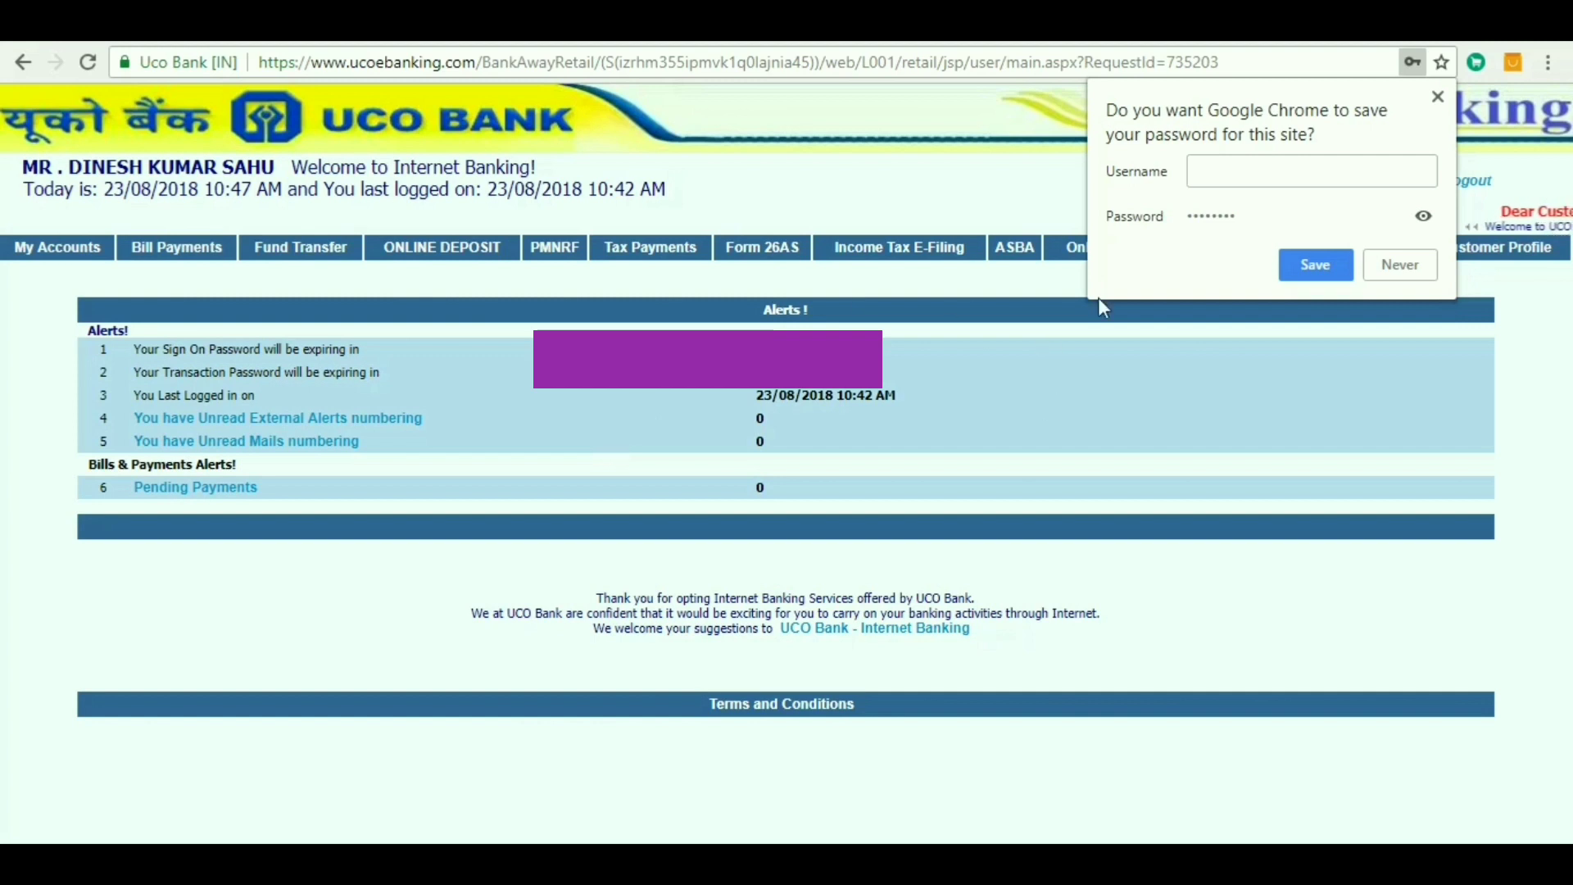
click(1438, 97)
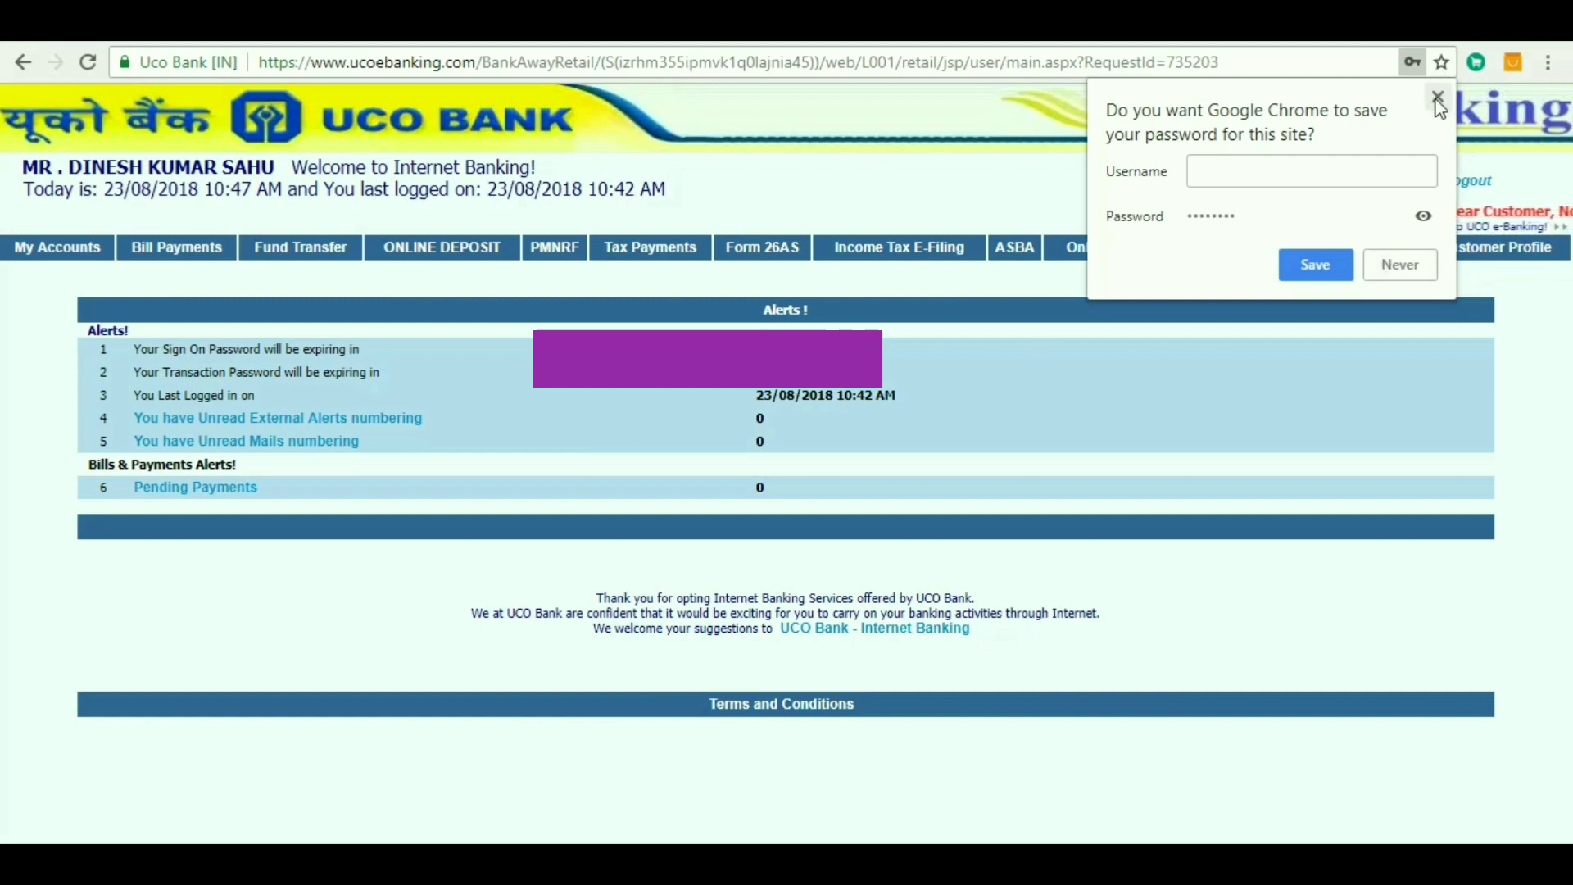